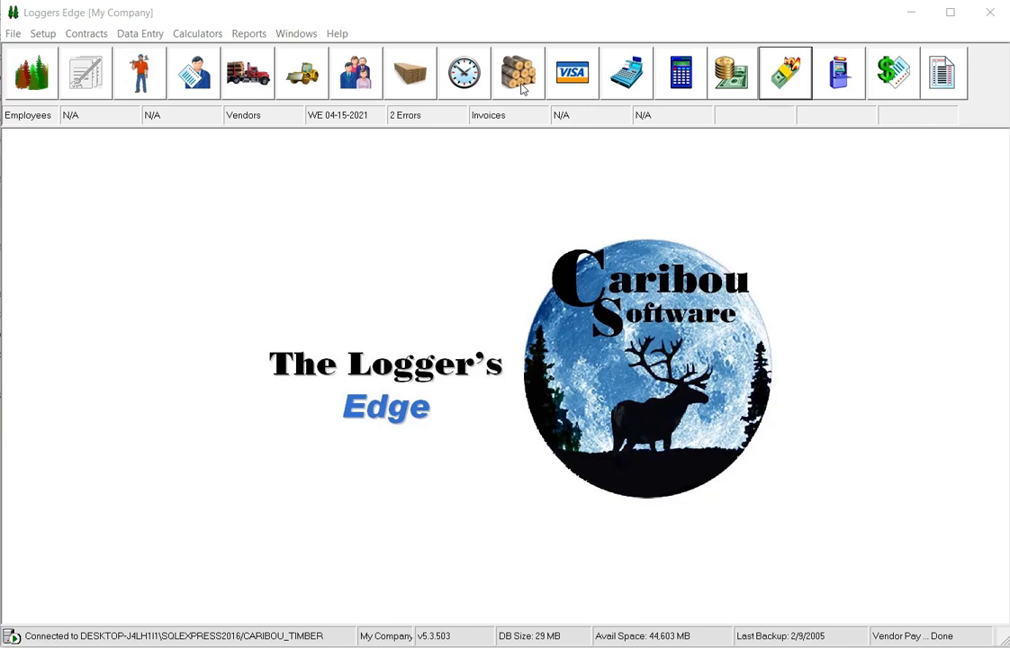
Review the load slips and the available pay periods, then close the load slip list
{"action": "left_click", "coordinate": [522, 86]}
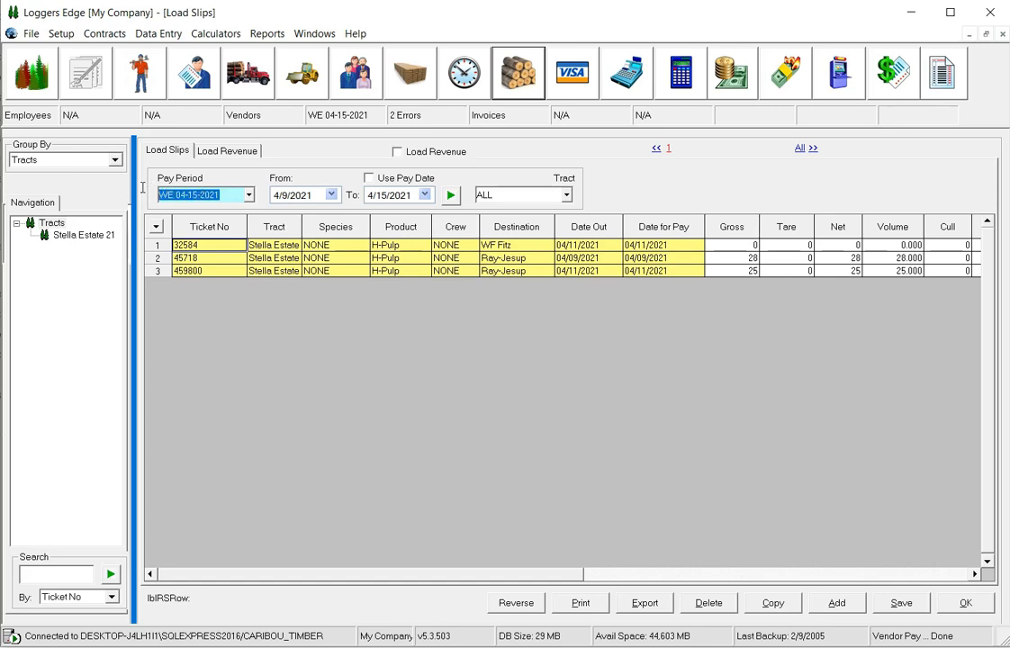
{"action": "left_click", "coordinate": [249, 195]}
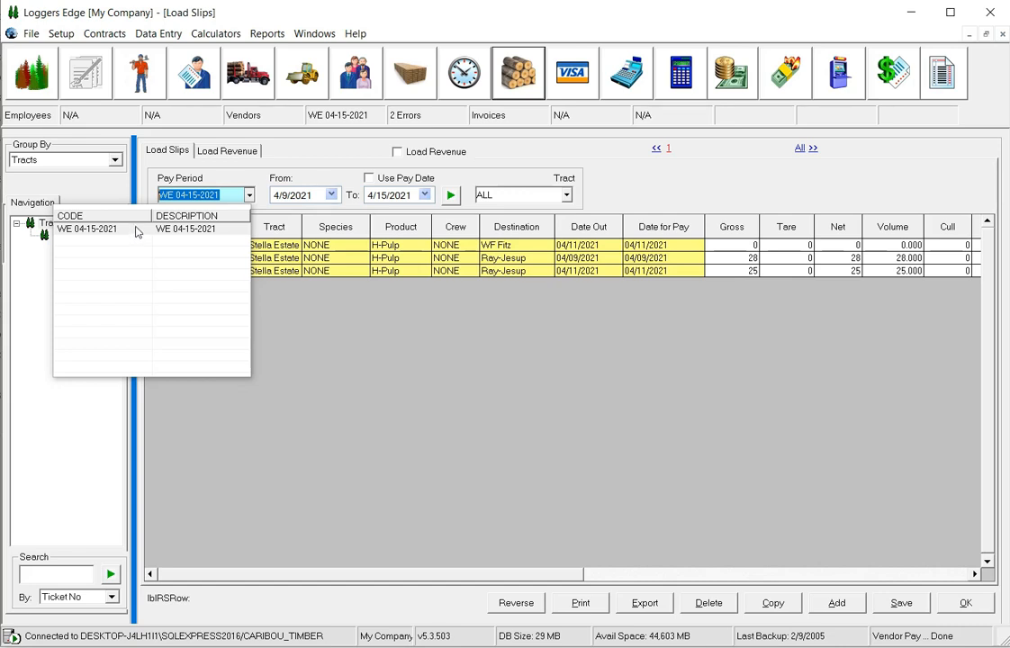
{"action": "left_click", "coordinate": [745, 194]}
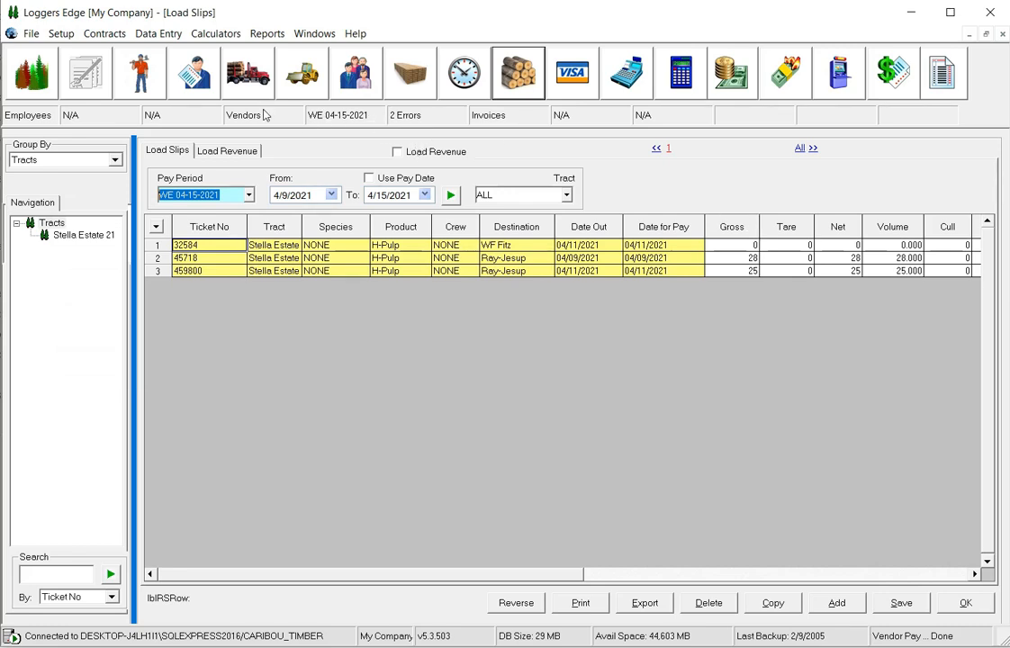
{"action": "left_click", "coordinate": [964, 604]}
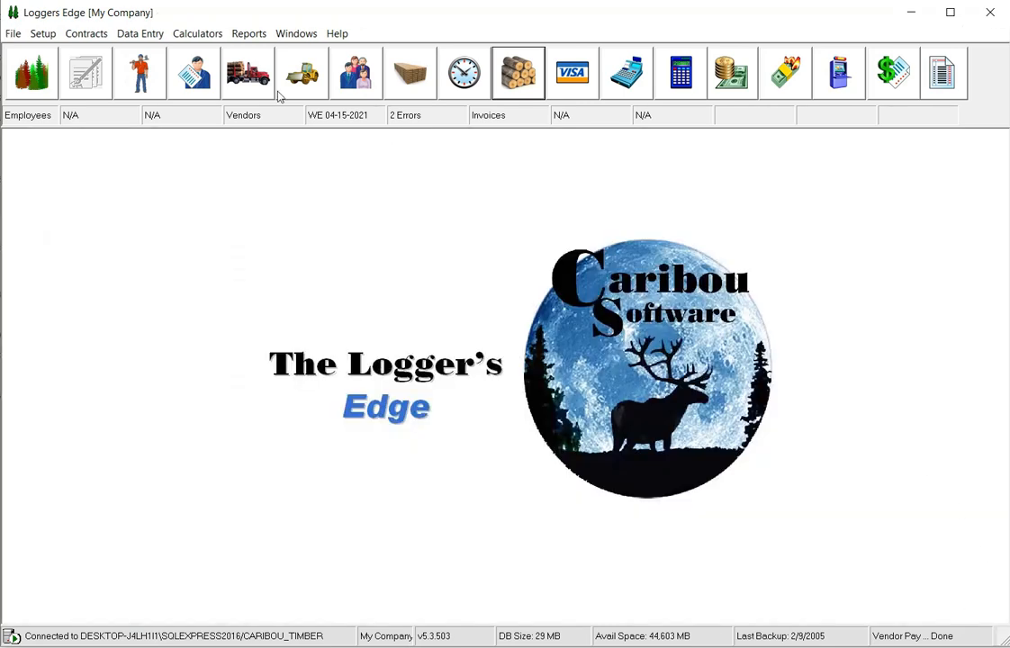
Run the full vendor calculation for pay period WE 04-15-2021 and open its error listing
{"action": "left_click", "coordinate": [193, 40]}
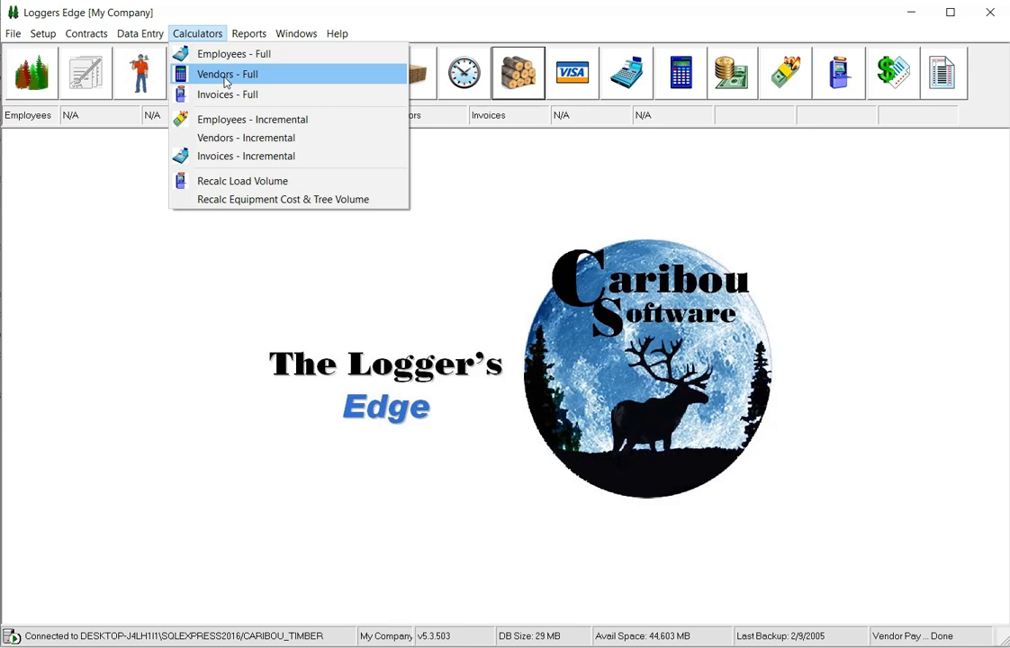
{"action": "left_click", "coordinate": [227, 81]}
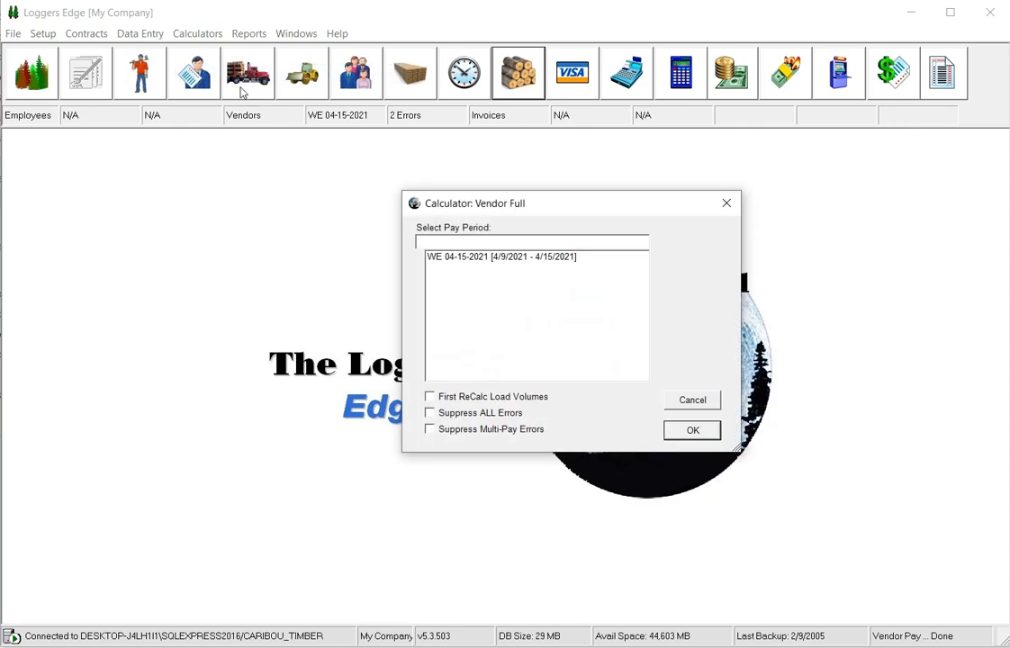
{"action": "left_click", "coordinate": [495, 261]}
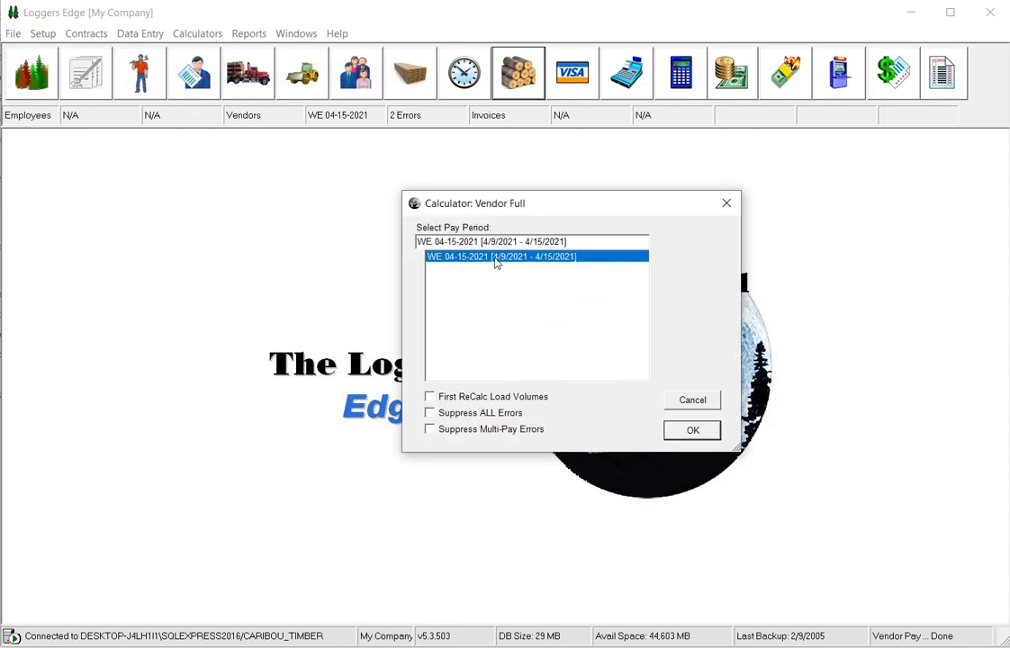
{"action": "left_click", "coordinate": [692, 432]}
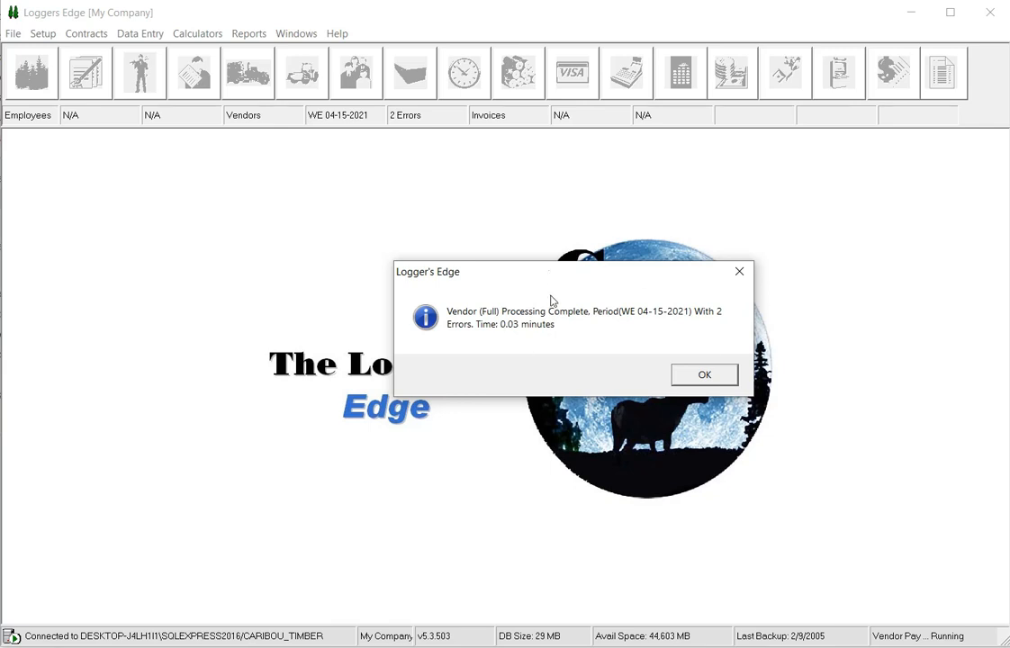
{"action": "left_click_drag", "start_coordinate": [544, 279], "coordinate": [501, 212]}
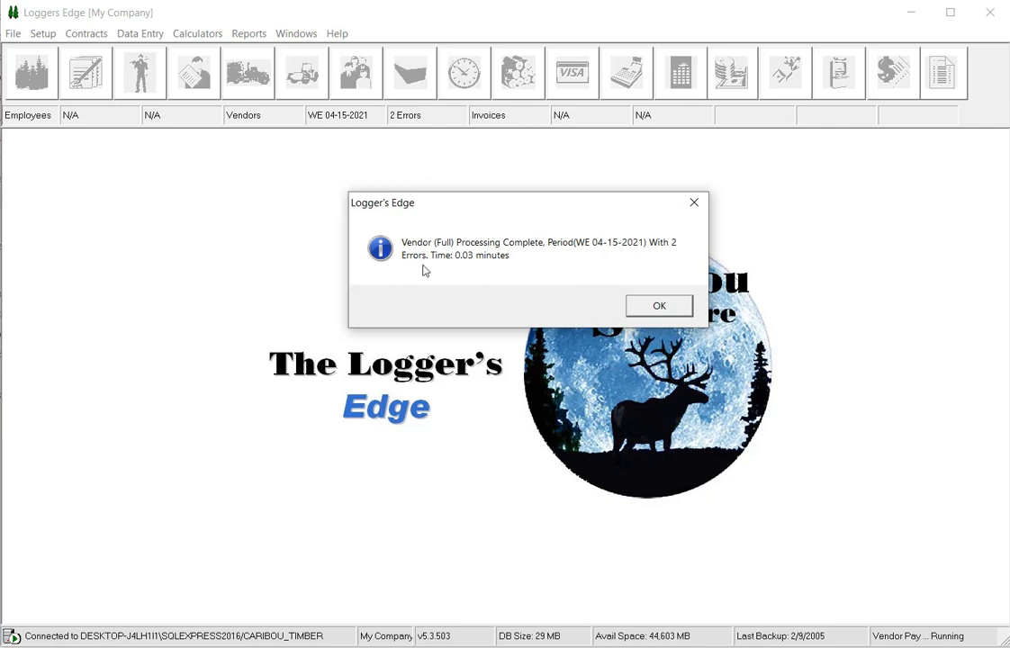
{"action": "left_click", "coordinate": [654, 310]}
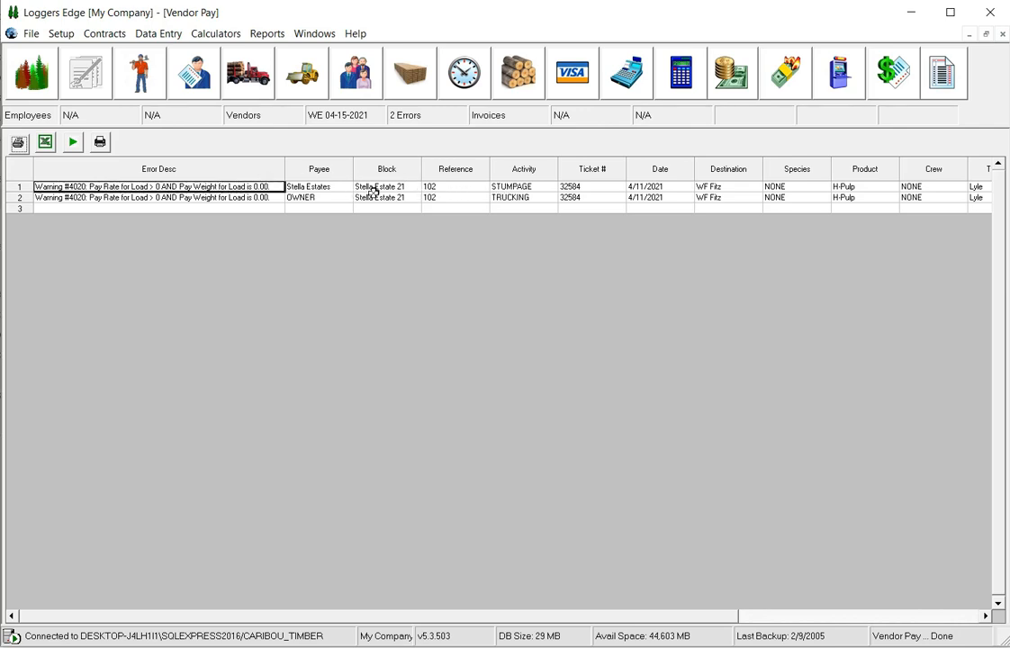
Examine the columns of the vendor pay error listing, from activity and ticket number through to error code and calculation type
{"action": "left_click", "coordinate": [515, 186]}
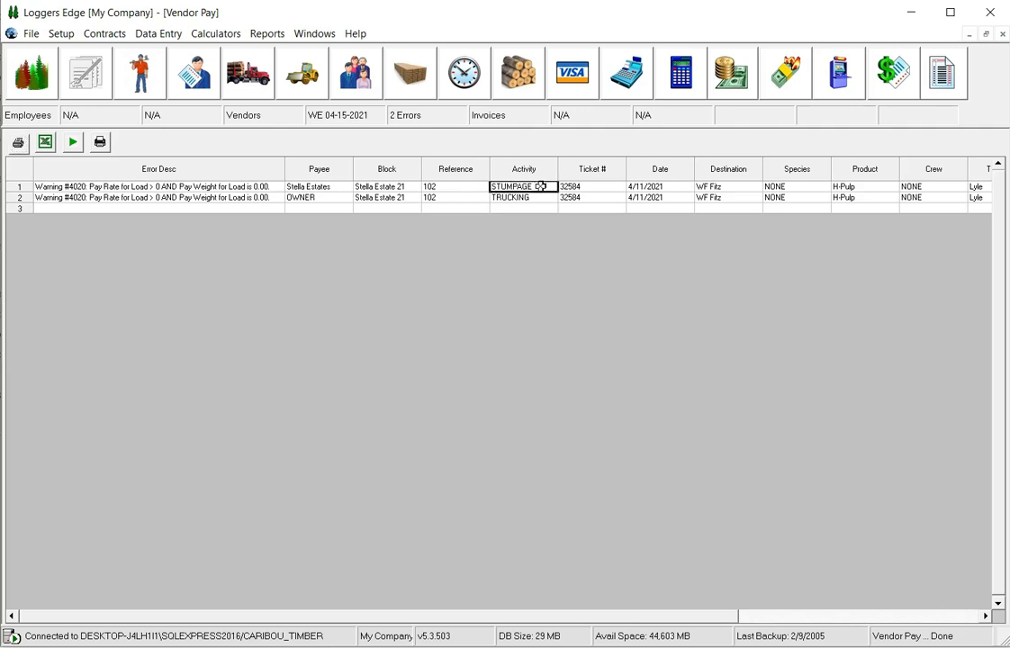
{"action": "key", "text": "Right"}
{"action": "key", "text": "Right"}
{"action": "key", "text": "Right"}
{"action": "key", "text": "Right"}
{"action": "key", "text": "Right"}
{"action": "key", "text": "Right"}
{"action": "key", "text": "Right"}
{"action": "key", "text": "Right"}
{"action": "key", "text": "Right"}
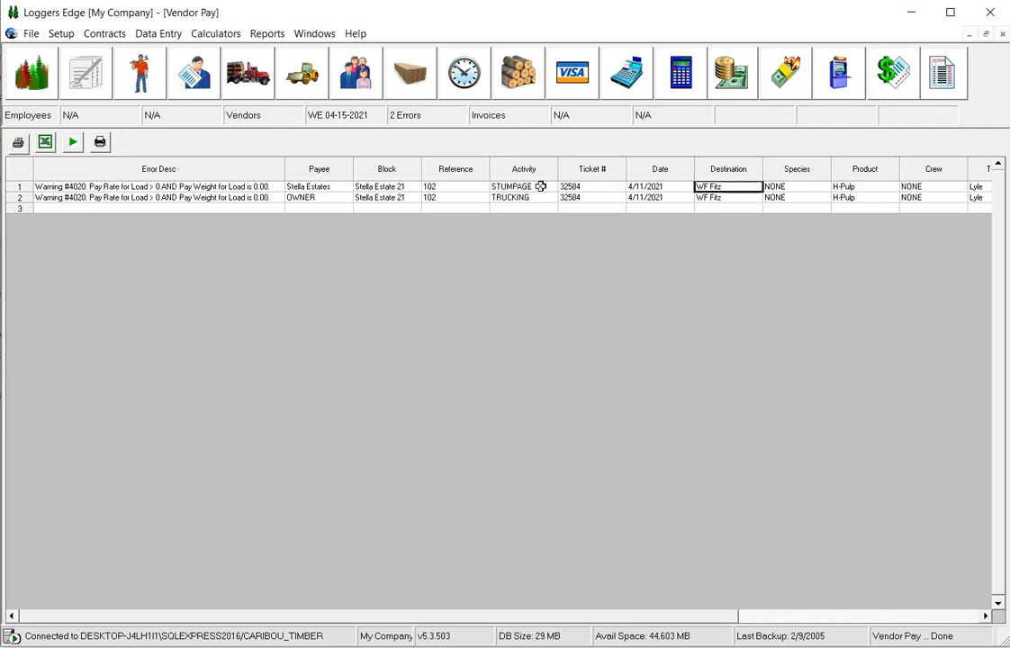
{"action": "key", "text": "Right"}
{"action": "key", "text": "Right"}
{"action": "key", "text": "Right"}
{"action": "key", "text": "Left"}
{"action": "key", "text": "Left"}
{"action": "key", "text": "Left"}
{"action": "key", "text": "Left"}
{"action": "key", "text": "Left"}
{"action": "key", "text": "Left"}
{"action": "key", "text": "Left"}
{"action": "key", "text": "Left"}
{"action": "key", "text": "Left"}
{"action": "key", "text": "Left"}
{"action": "key", "text": "Left"}
{"action": "key", "text": "Left"}
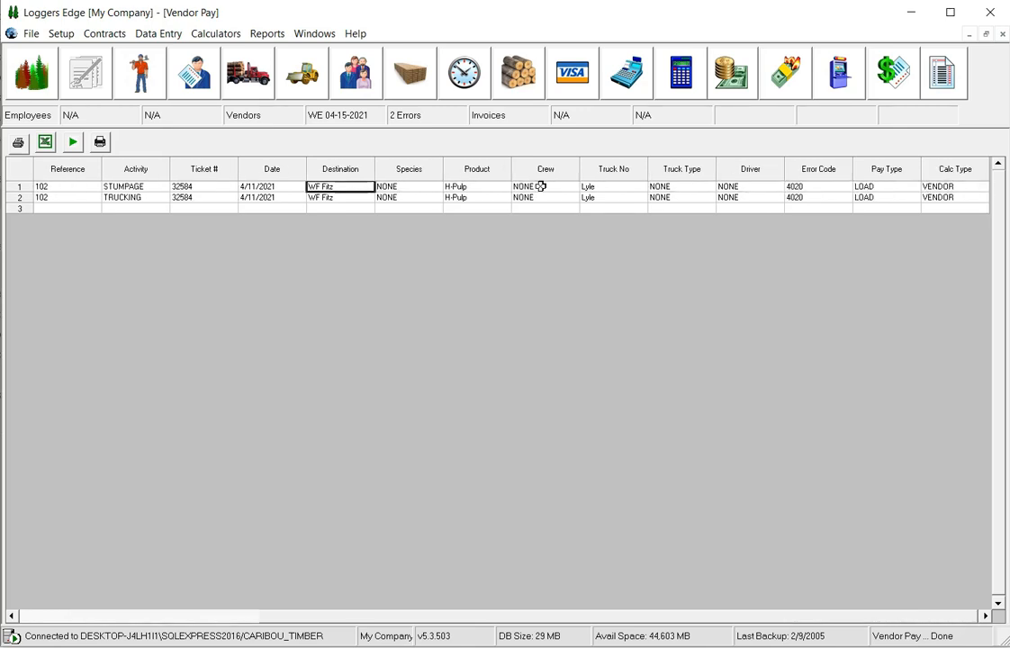
{"action": "key", "text": "Right"}
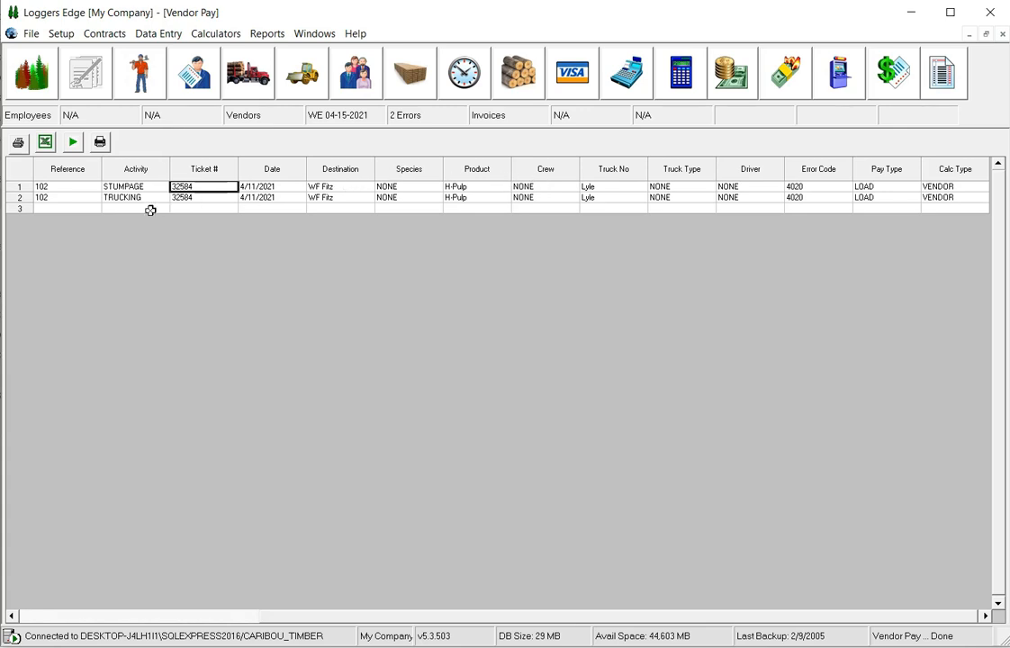
Compare the activity and ticket number of the two vendor pay warnings
{"action": "left_click", "coordinate": [22, 187]}
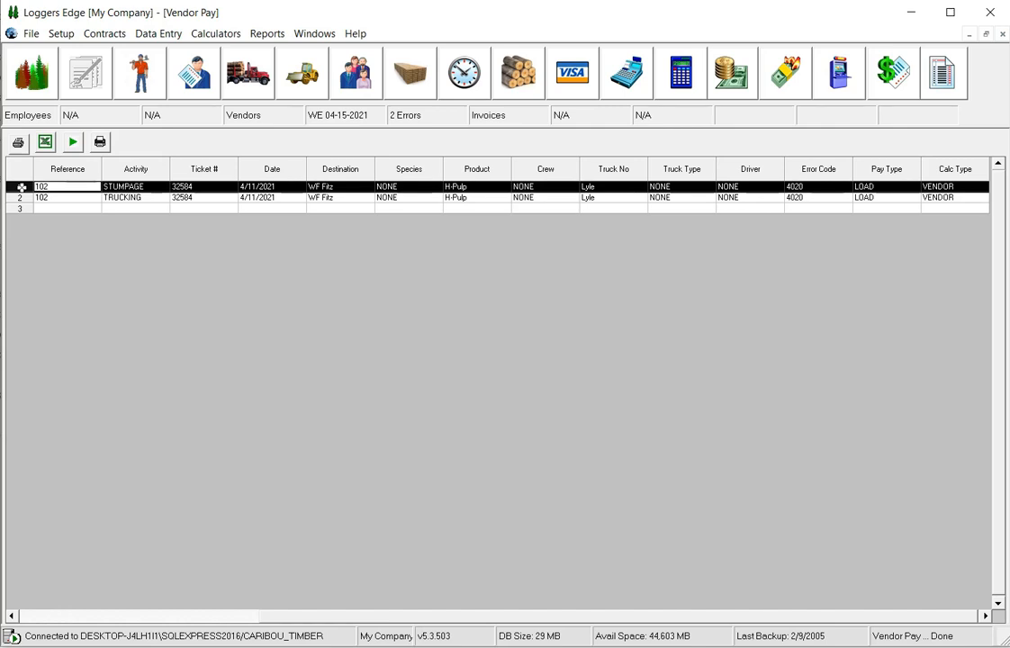
{"action": "left_click", "coordinate": [135, 197]}
{"action": "left_click", "coordinate": [135, 186]}
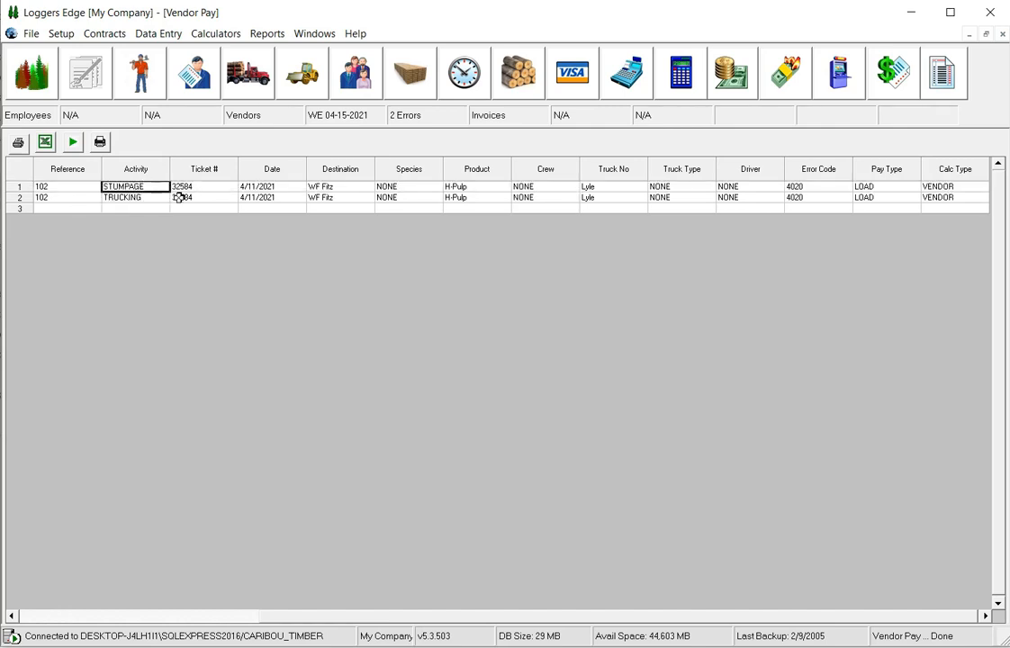
{"action": "scroll", "coordinate": [180, 197], "scroll_direction": "left", "scroll_amount": 5}
{"action": "key", "text": "Right"}
{"action": "key", "text": "Right"}
{"action": "key", "text": "Left"}
{"action": "key", "text": "Down"}
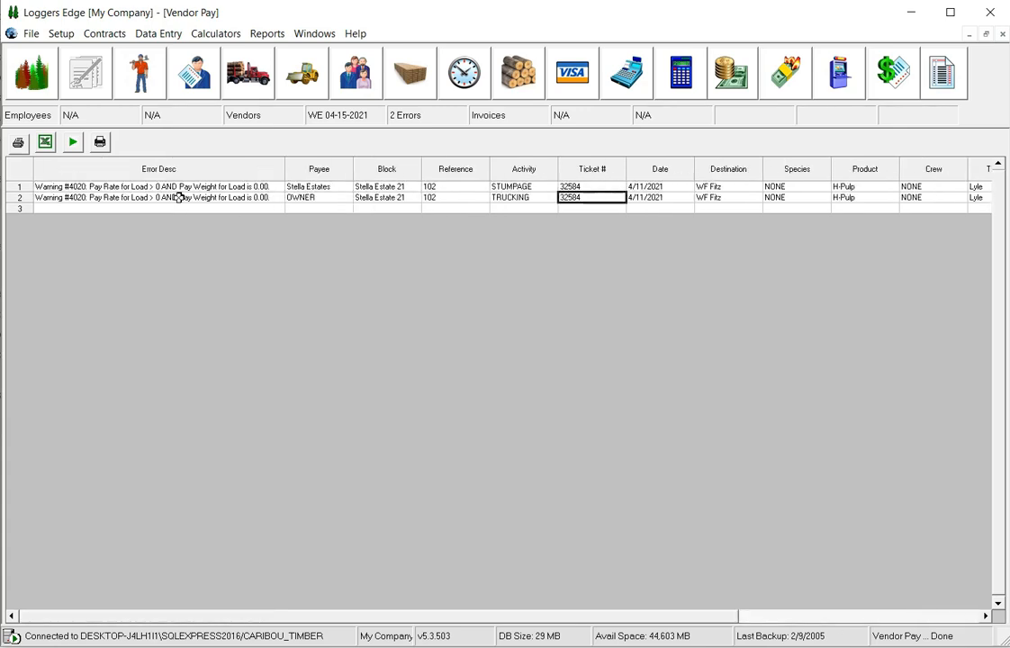
{"action": "key", "text": "Up"}
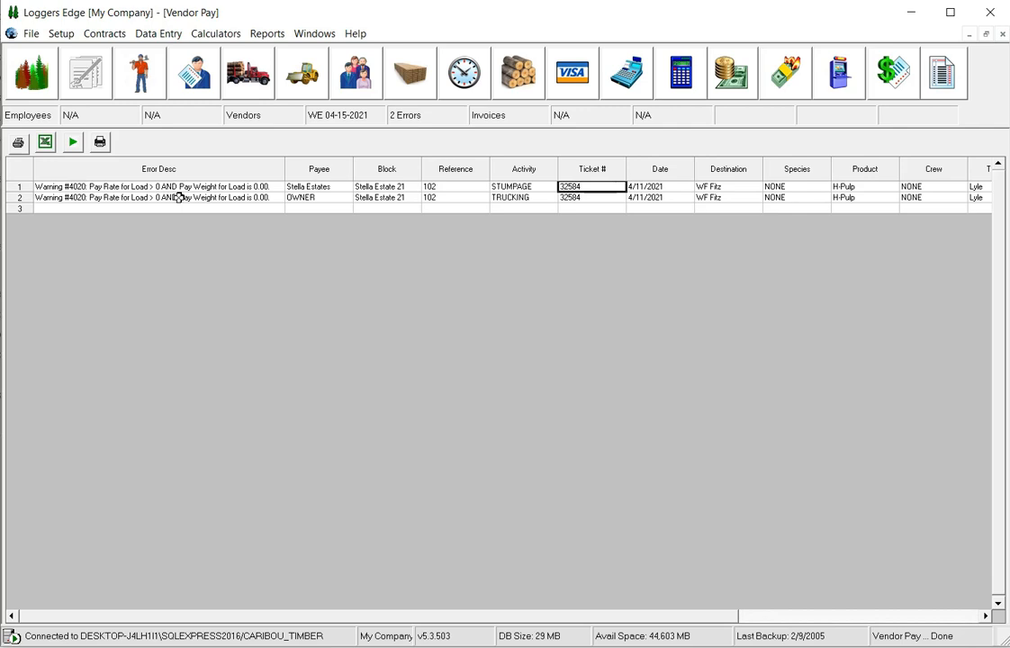
{"action": "key", "text": "Left"}
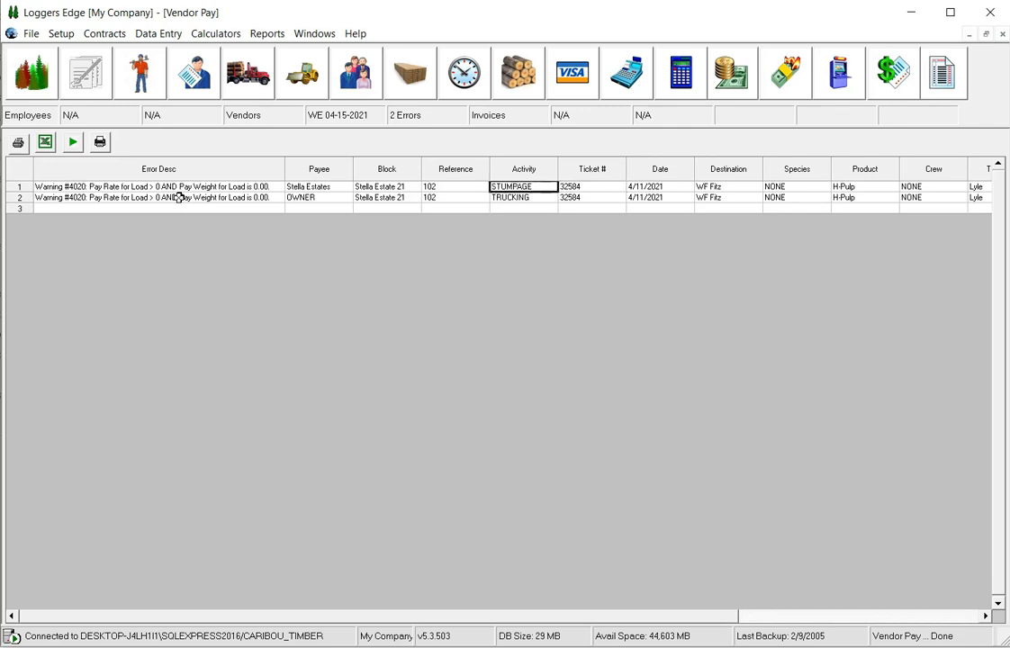
{"action": "key", "text": "Down"}
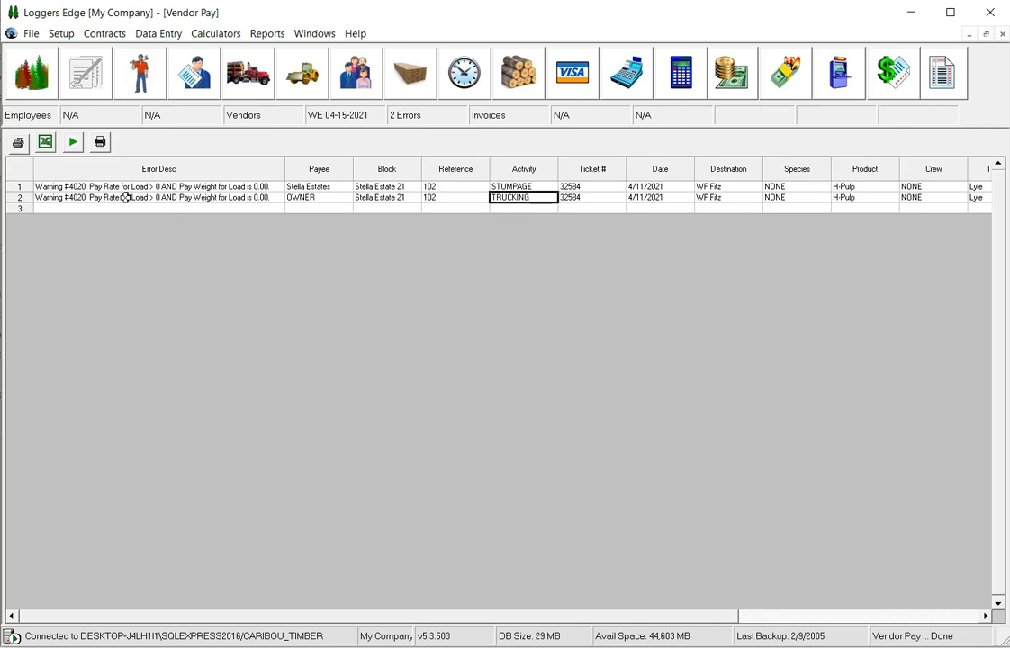
View the load behind the Stella Estates stumpage warning and bring the whole load ticket into view
{"action": "left_click", "coordinate": [16, 186]}
{"action": "right_click", "coordinate": [16, 187]}
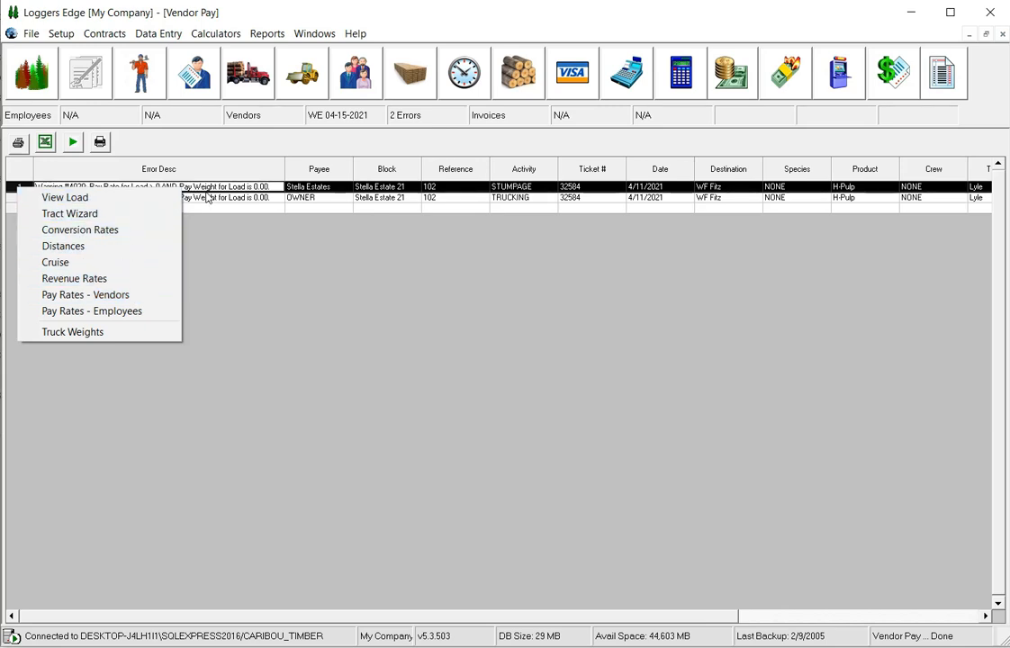
{"action": "left_click", "coordinate": [64, 198]}
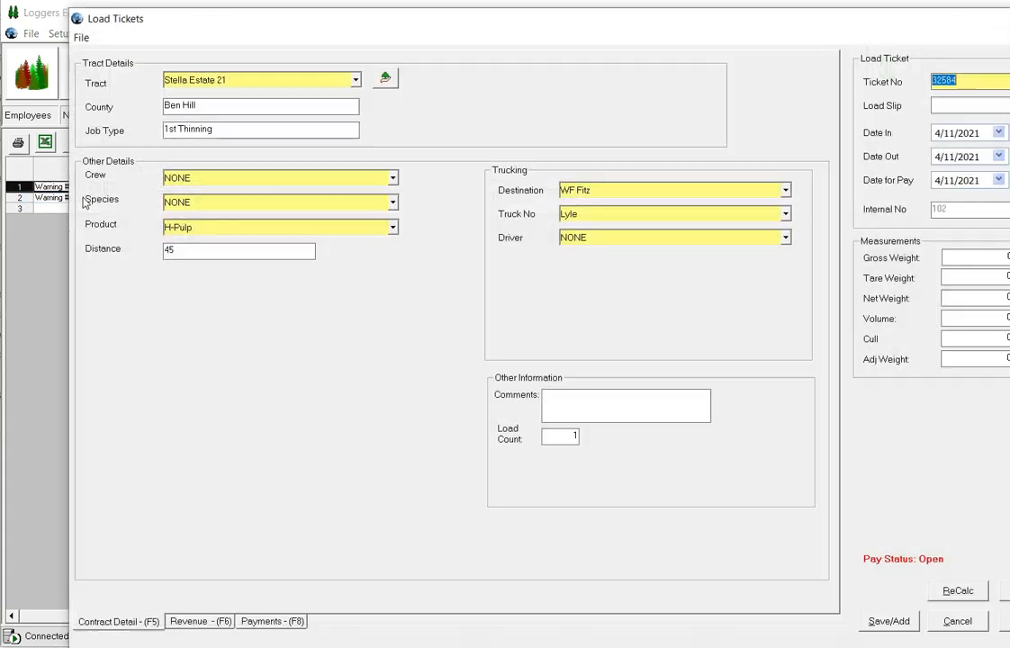
{"action": "left_click_drag", "start_coordinate": [480, 25], "coordinate": [416, 18]}
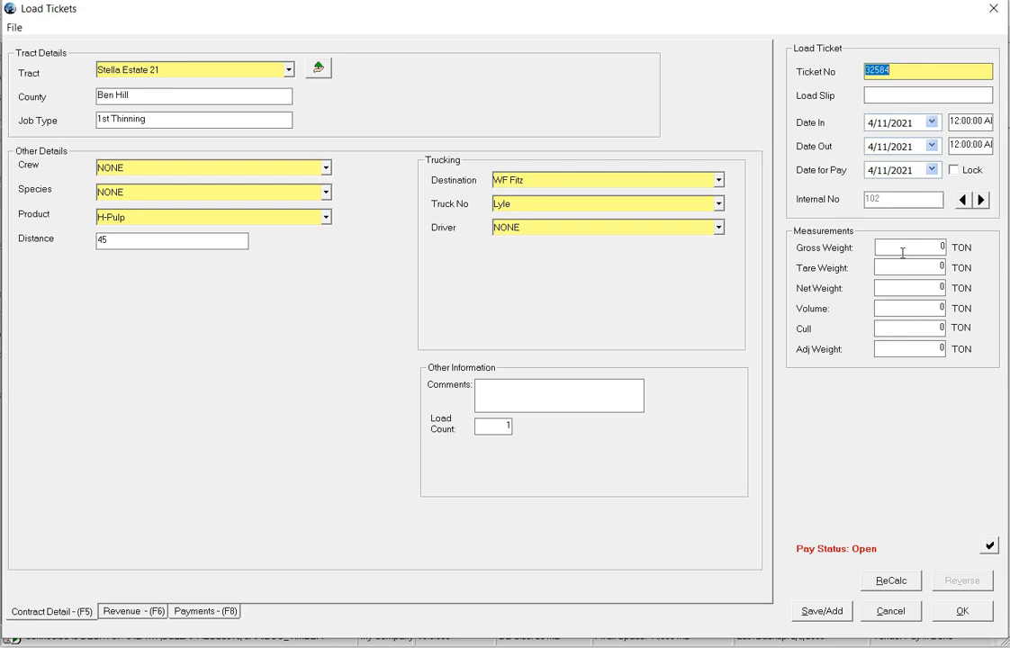
Set the load ticket's gross weight to 24.75 tons and save the ticket
{"action": "left_click", "coordinate": [936, 248]}
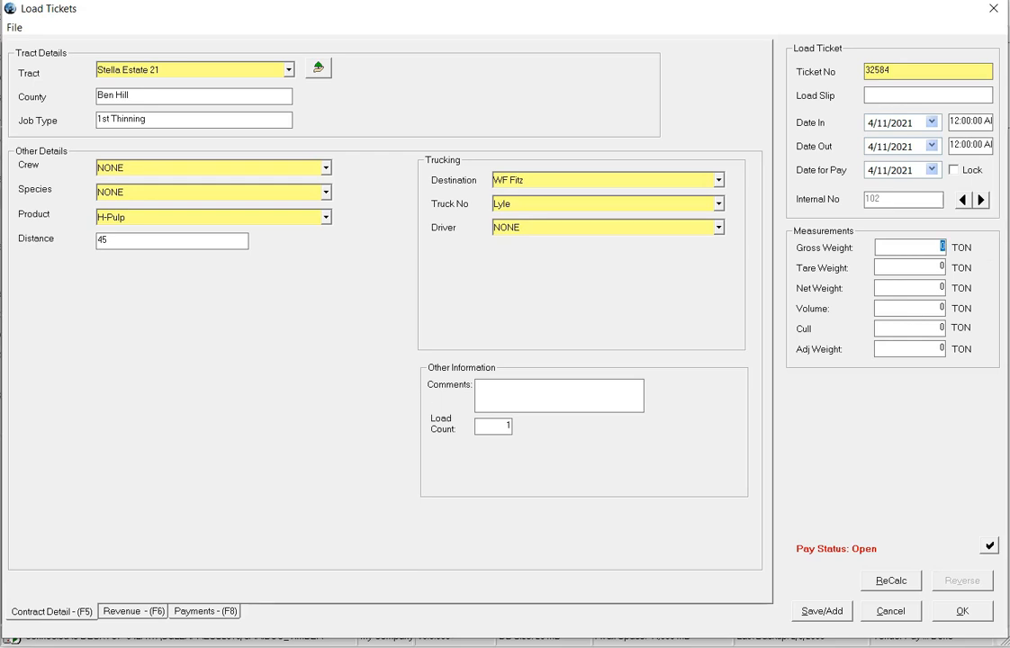
{"action": "type", "text": "24"}
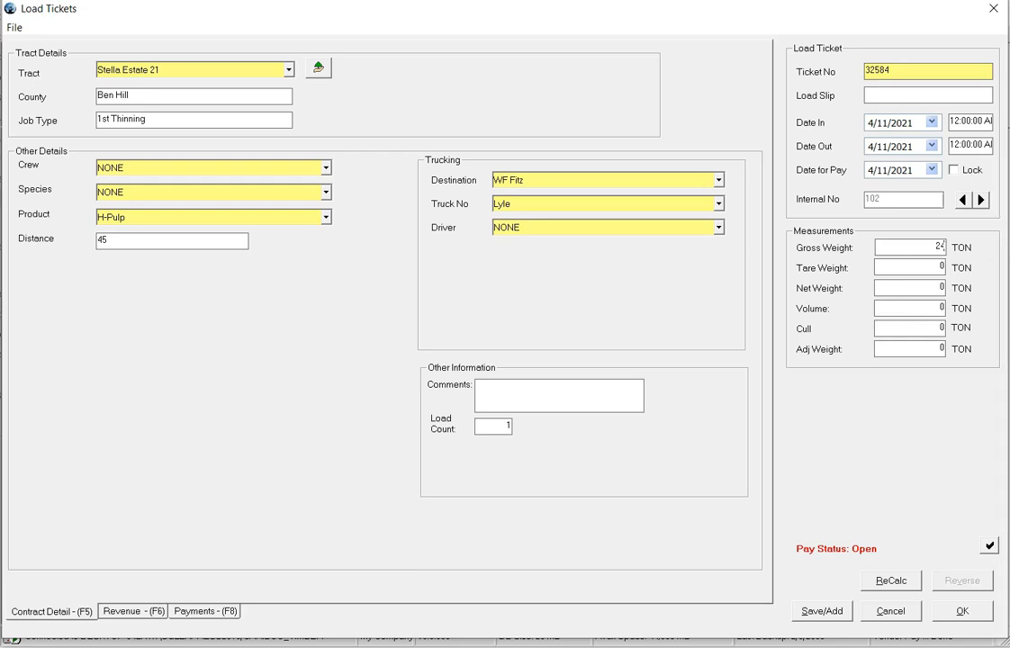
{"action": "type", "text": ".75"}
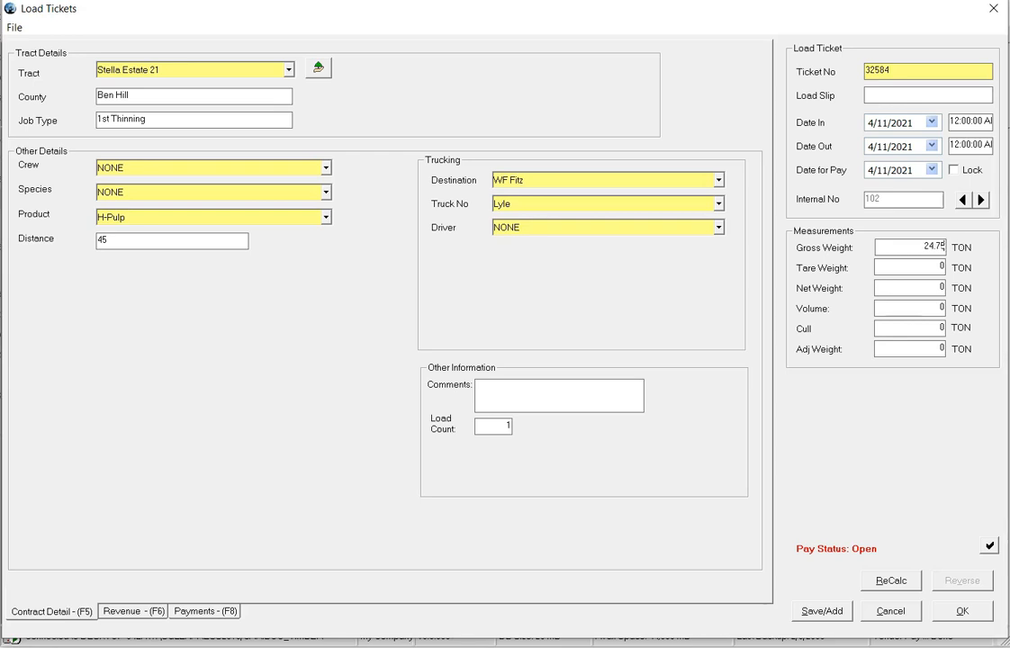
{"action": "key", "text": "Tab"}
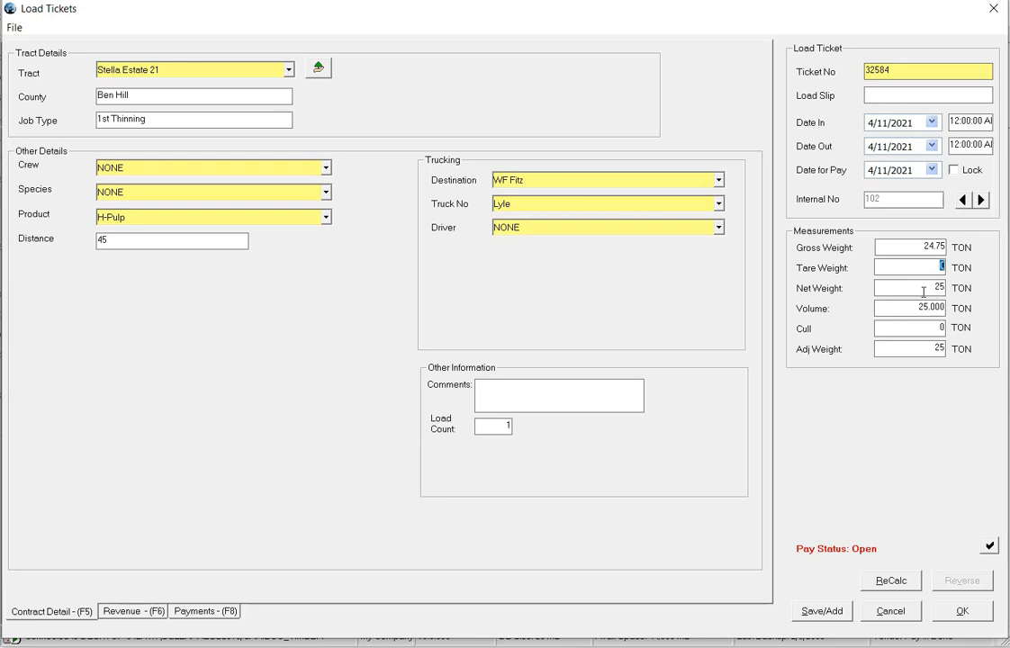
{"action": "left_click", "coordinate": [917, 244]}
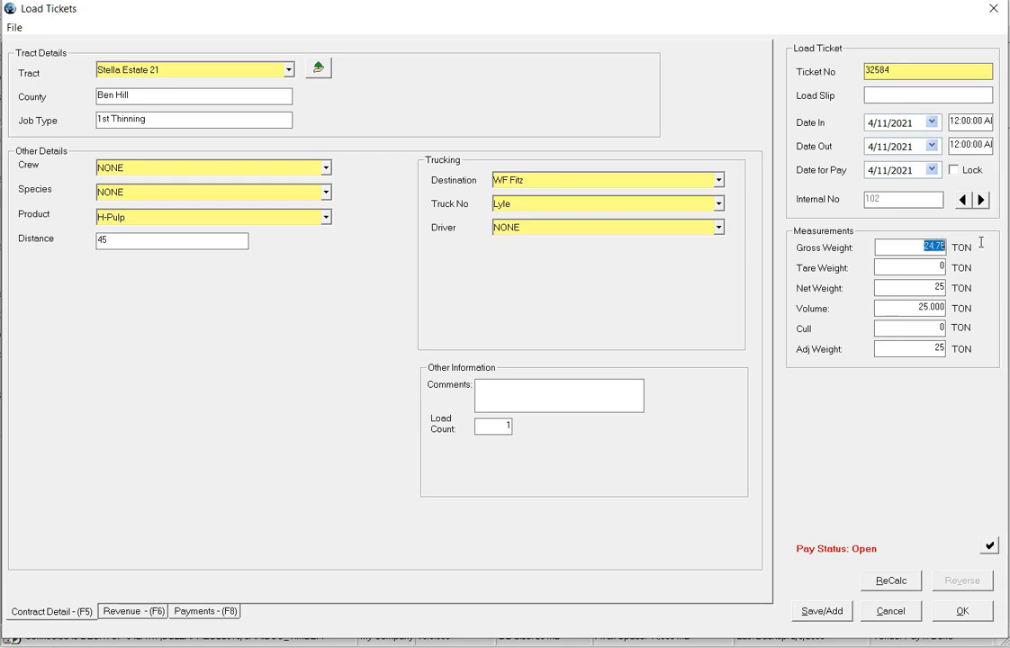
{"action": "right_click", "coordinate": [981, 242]}
{"action": "left_click", "coordinate": [976, 235]}
{"action": "left_click", "coordinate": [959, 613]}
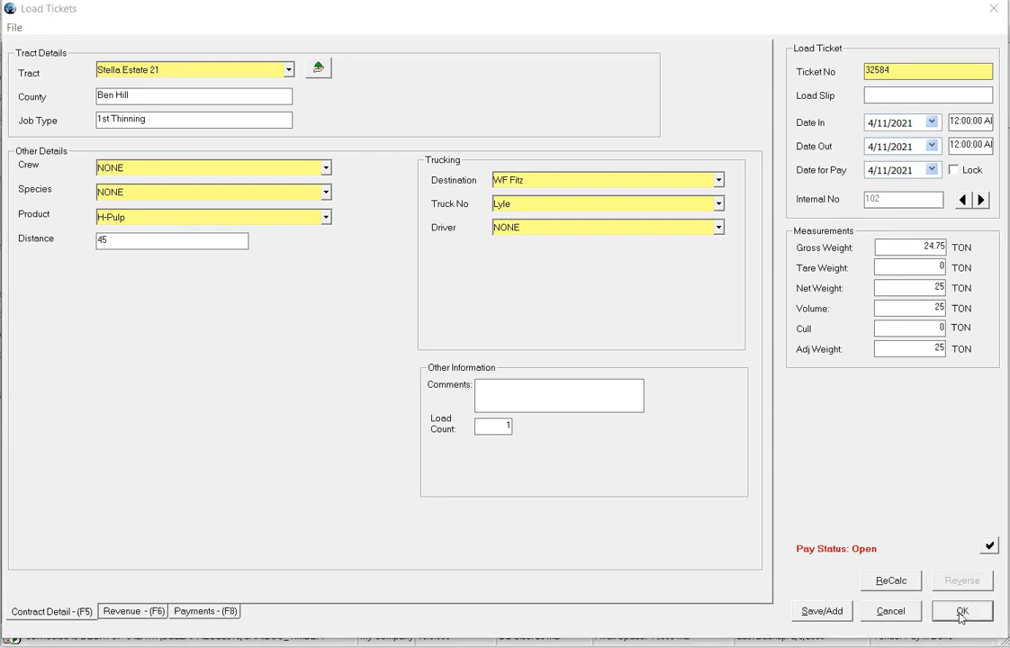
{"action": "left_click", "coordinate": [691, 288]}
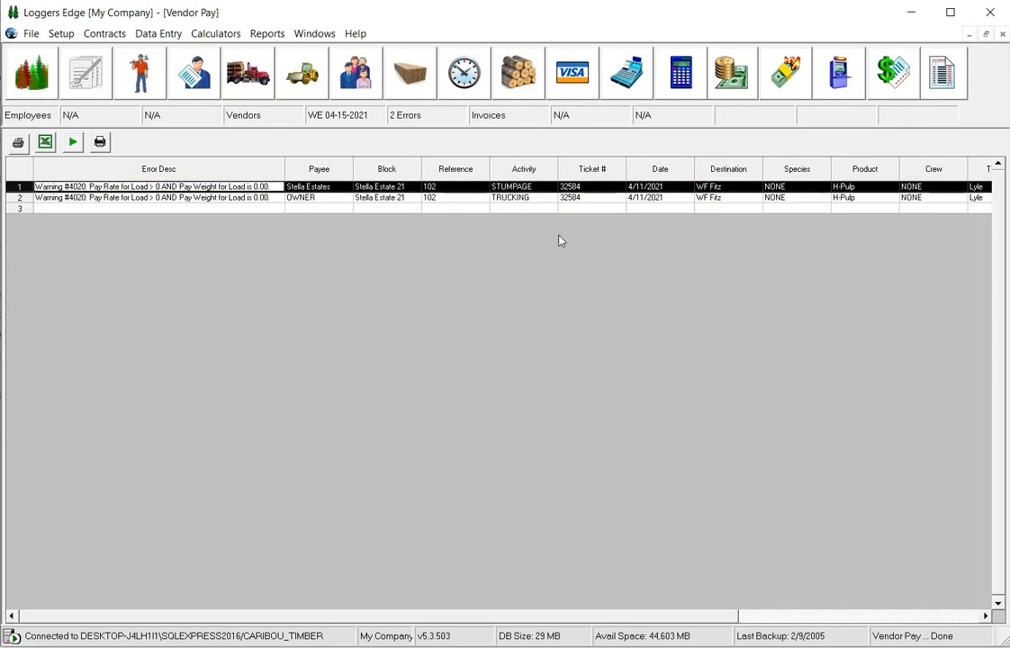
Rerun the full vendor calculation from the error listing and dismiss the completion message
{"action": "left_click", "coordinate": [73, 145]}
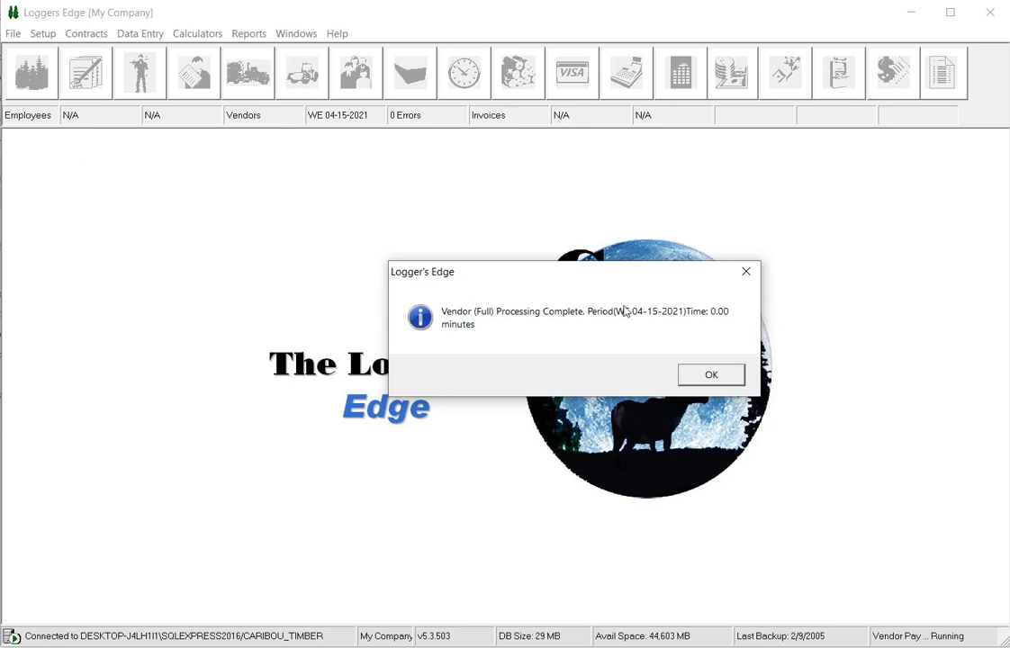
{"action": "left_click", "coordinate": [710, 383]}
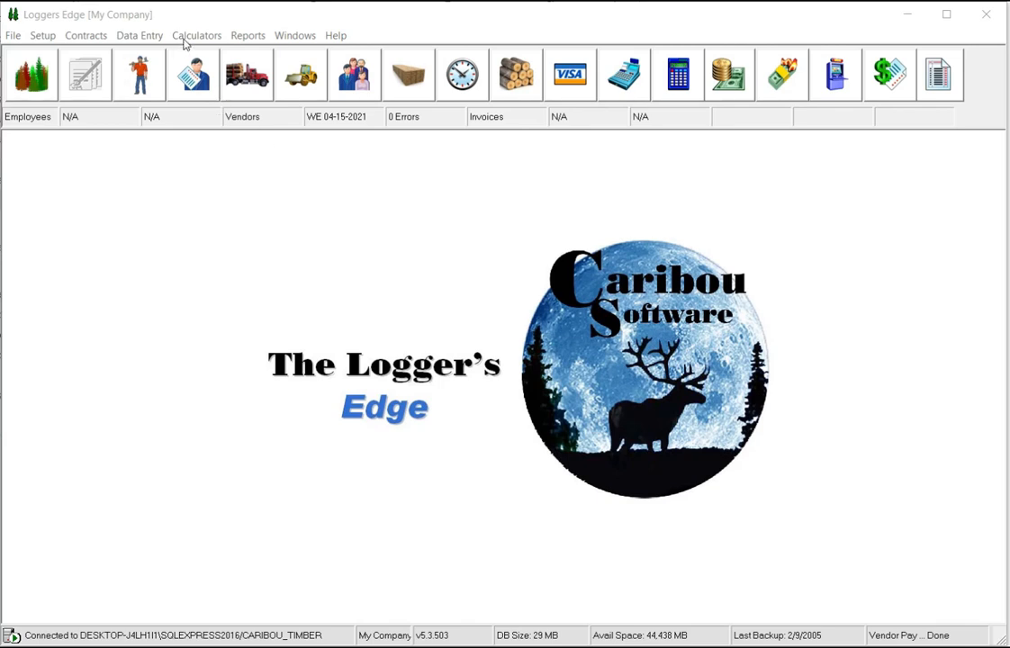
Bring up the vendor statements for pay period WE 04-15-2021
{"action": "left_click", "coordinate": [251, 37]}
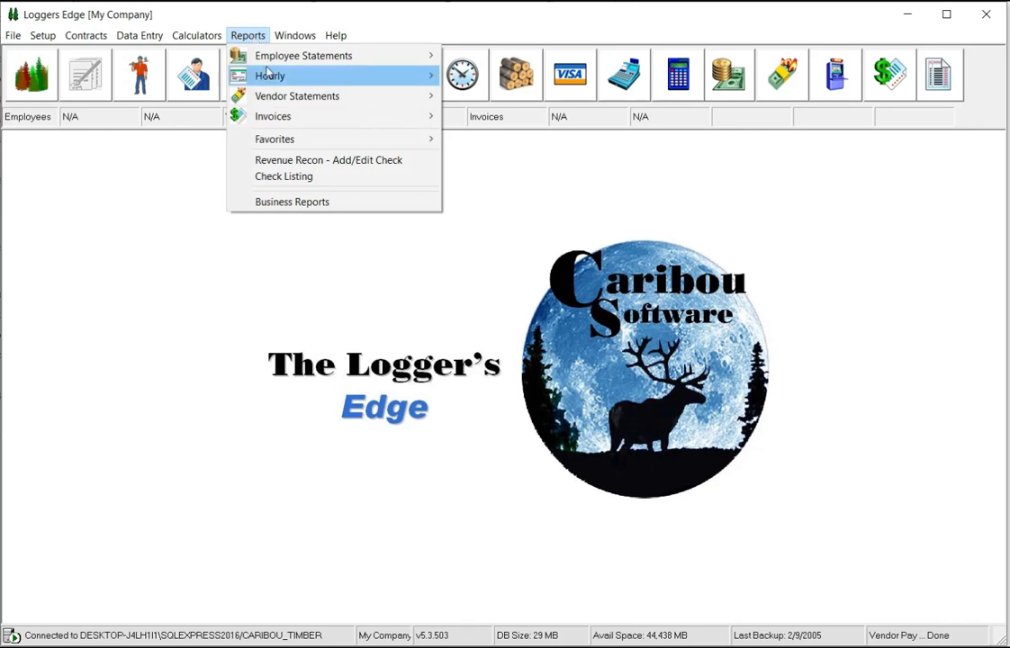
{"action": "mouse_move", "coordinate": [284, 102]}
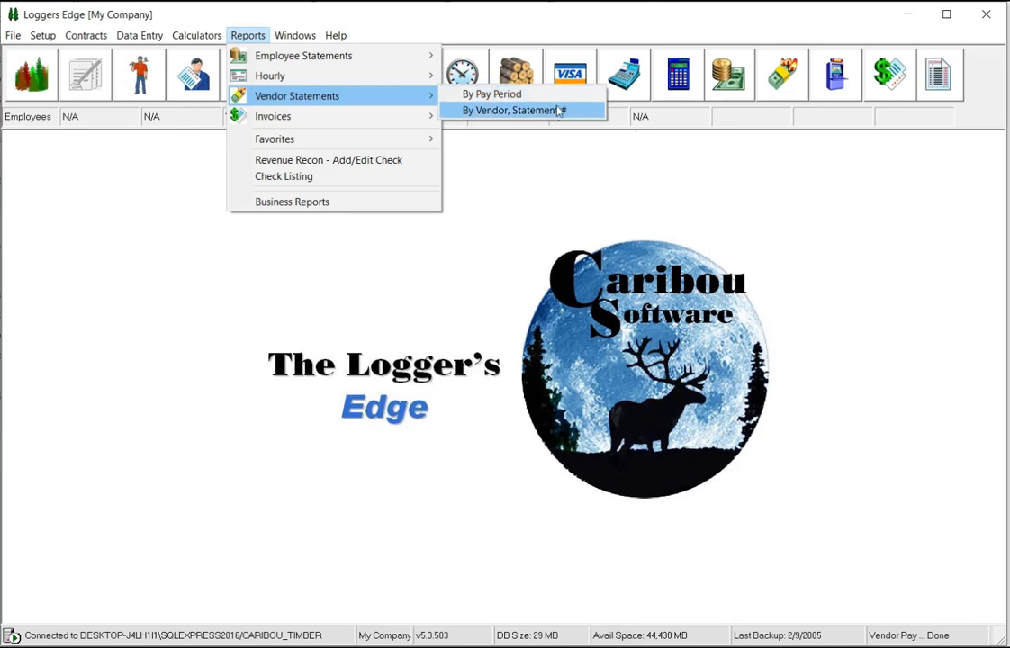
{"action": "left_click", "coordinate": [782, 74]}
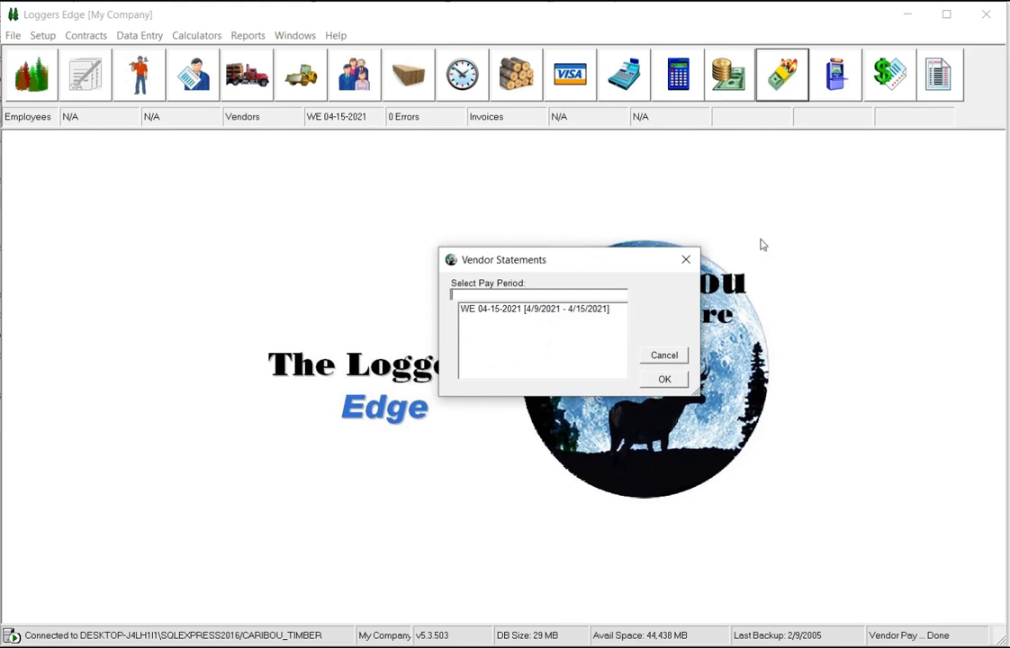
{"action": "left_click", "coordinate": [472, 312]}
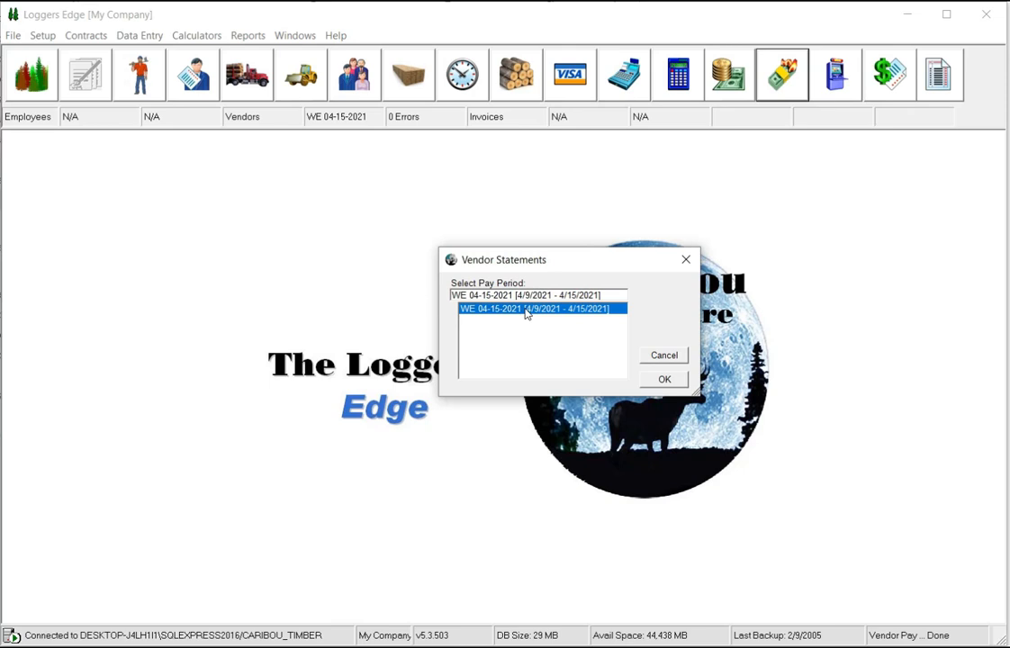
{"action": "left_click", "coordinate": [664, 381]}
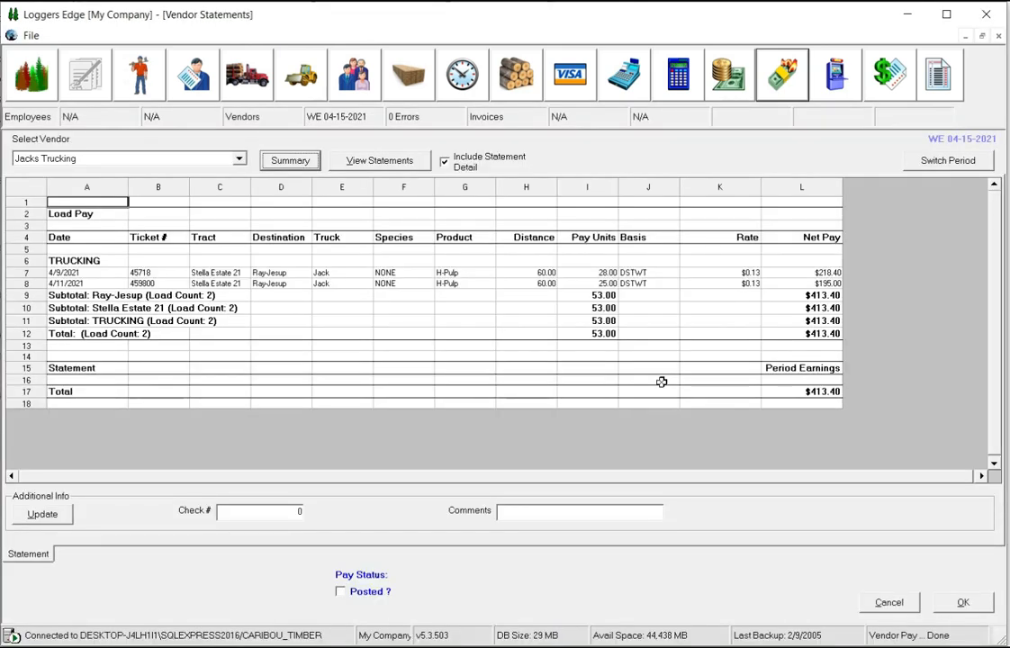
{"action": "left_click", "coordinate": [422, 165]}
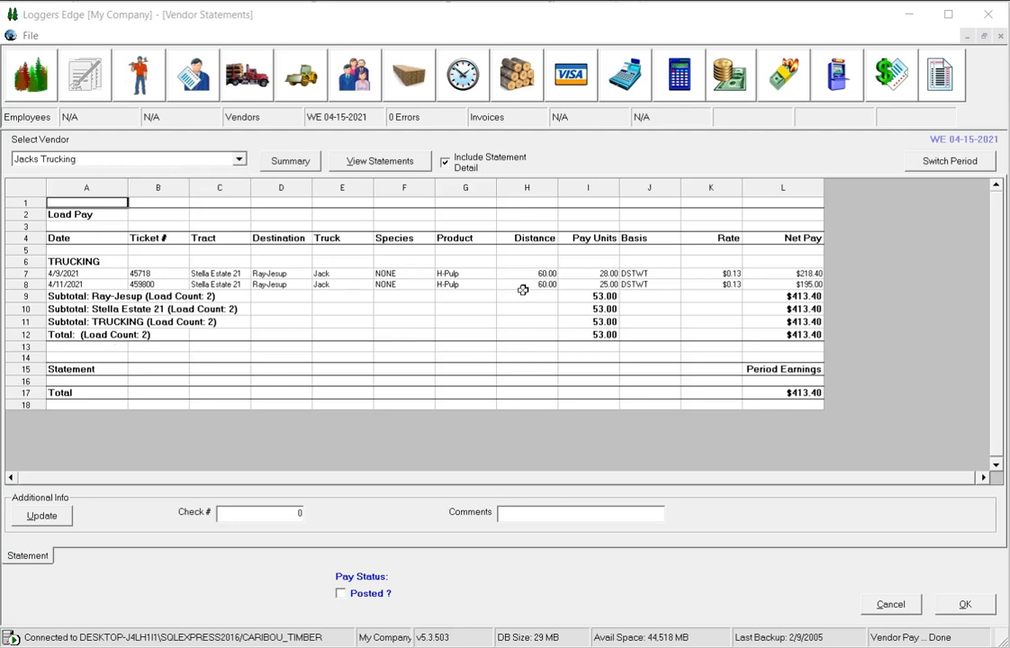
View the statement details for Lyle's Trucking Co, Inc. and Stella Estates
{"action": "left_click", "coordinate": [239, 161]}
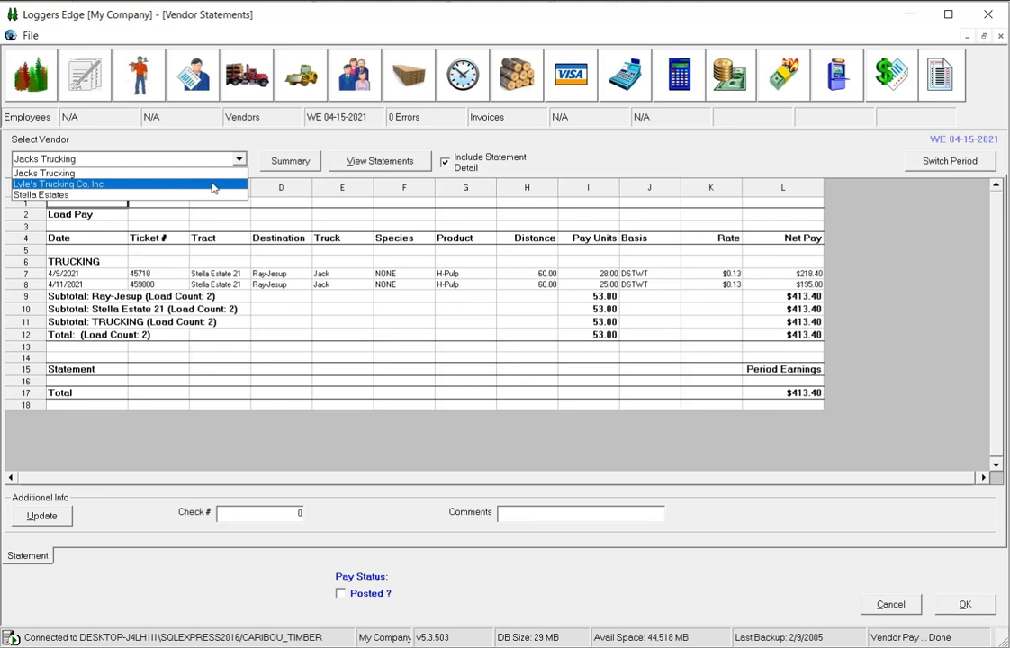
{"action": "left_click", "coordinate": [214, 185]}
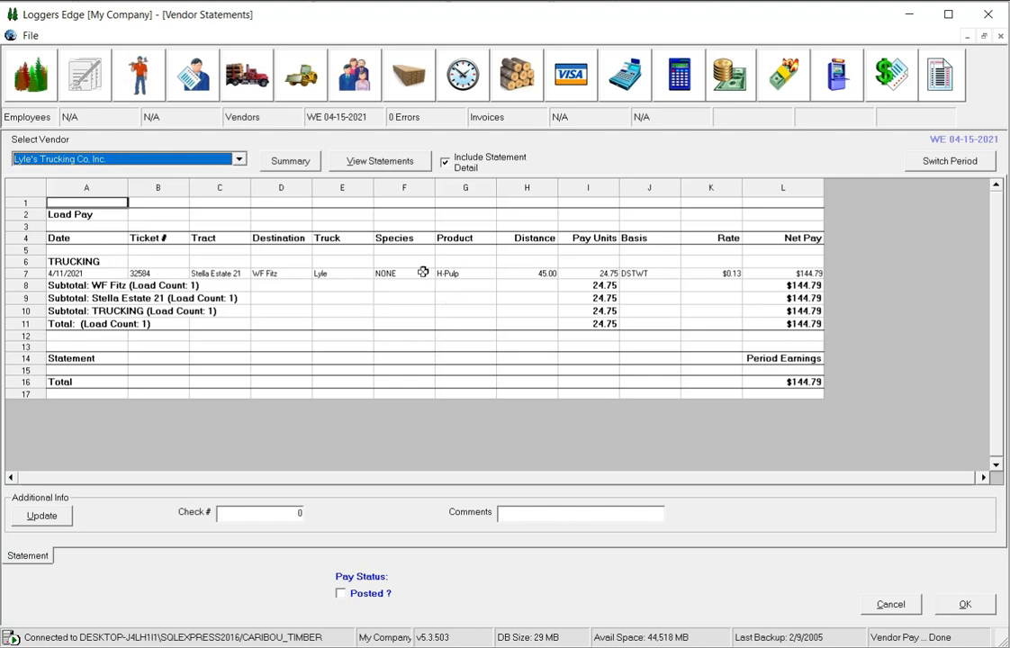
{"action": "left_click", "coordinate": [238, 160]}
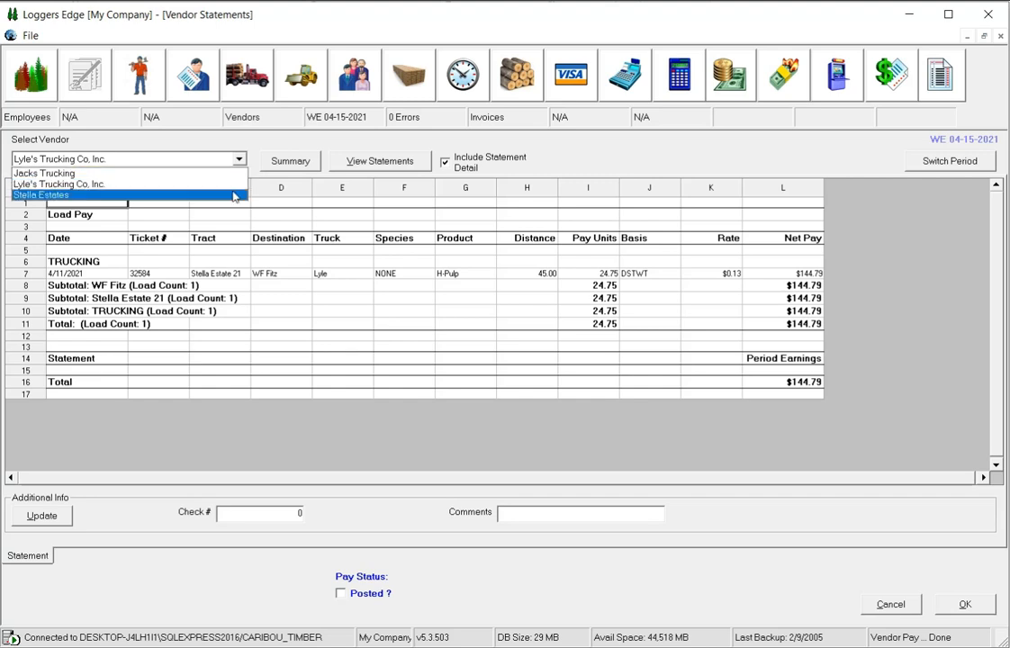
{"action": "left_click", "coordinate": [234, 195]}
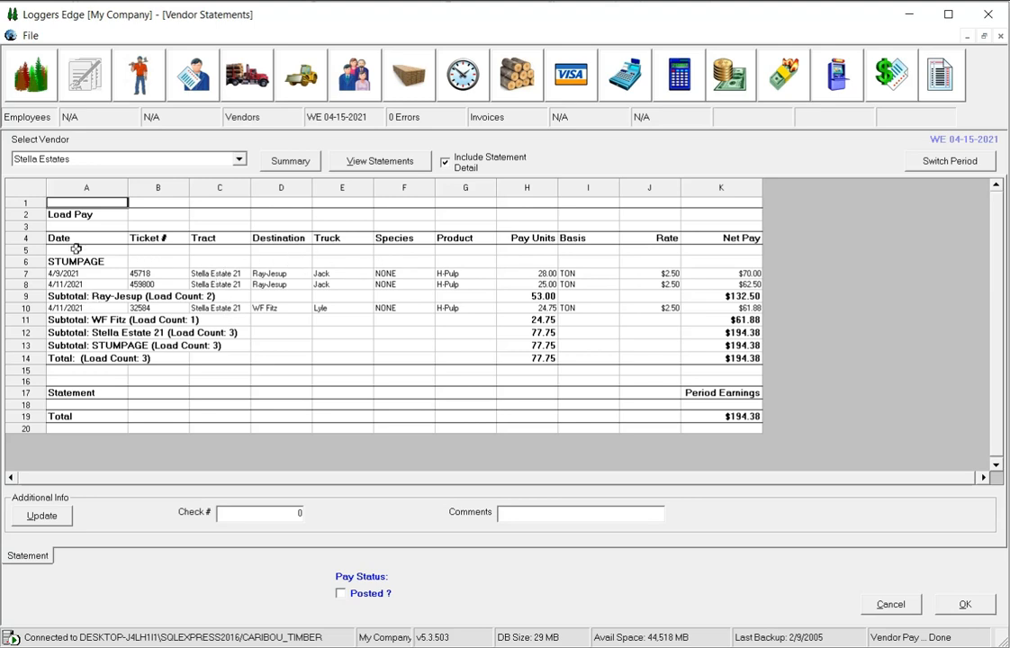
Examine how the Stella Estates loads are subtotaled by destination, tract and stumpage activity
{"action": "left_click", "coordinate": [80, 296]}
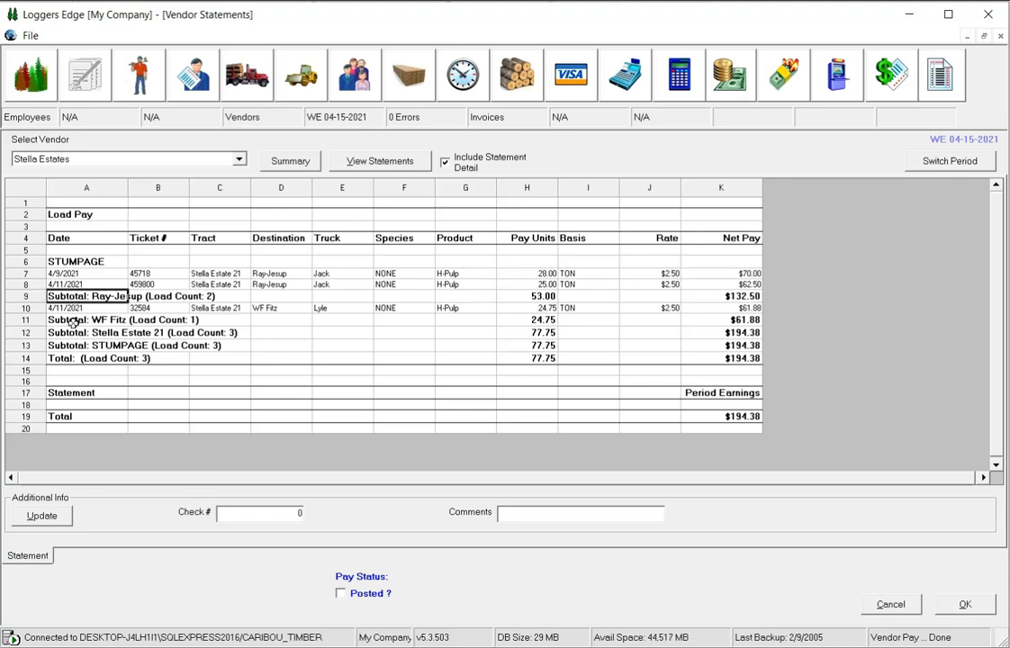
{"action": "left_click", "coordinate": [183, 296]}
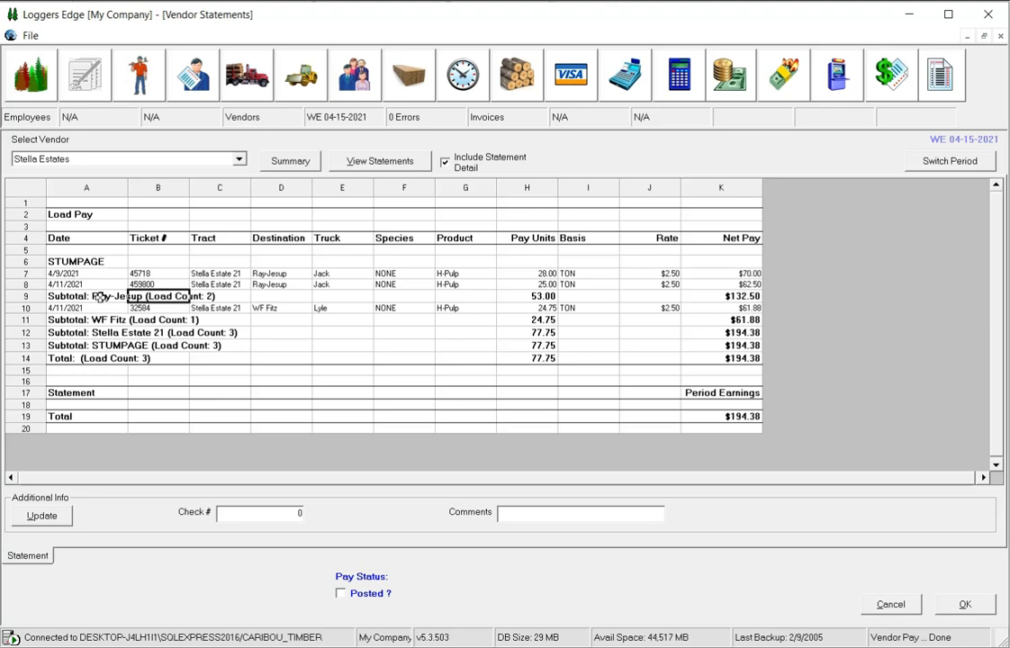
{"action": "left_click", "coordinate": [289, 275]}
{"action": "left_click", "coordinate": [294, 308]}
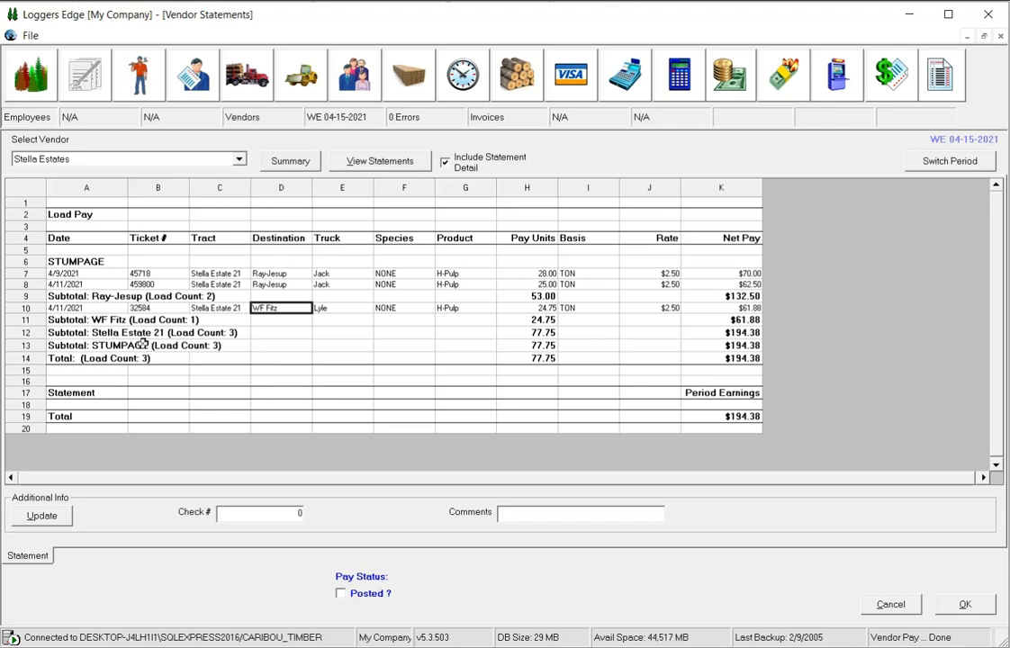
{"action": "left_click", "coordinate": [68, 334]}
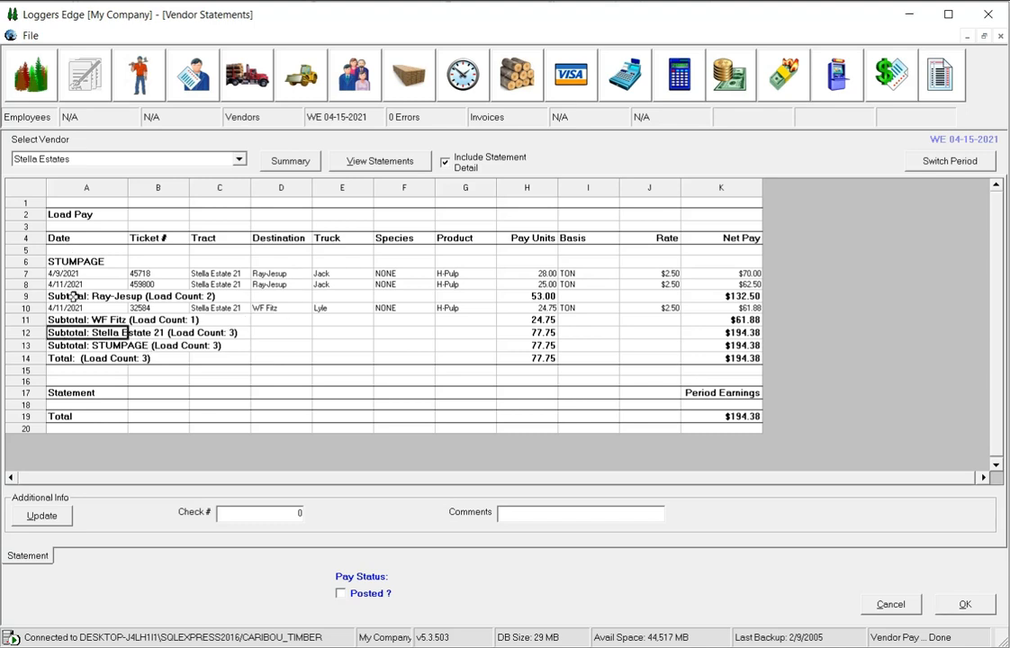
{"action": "left_click", "coordinate": [69, 345]}
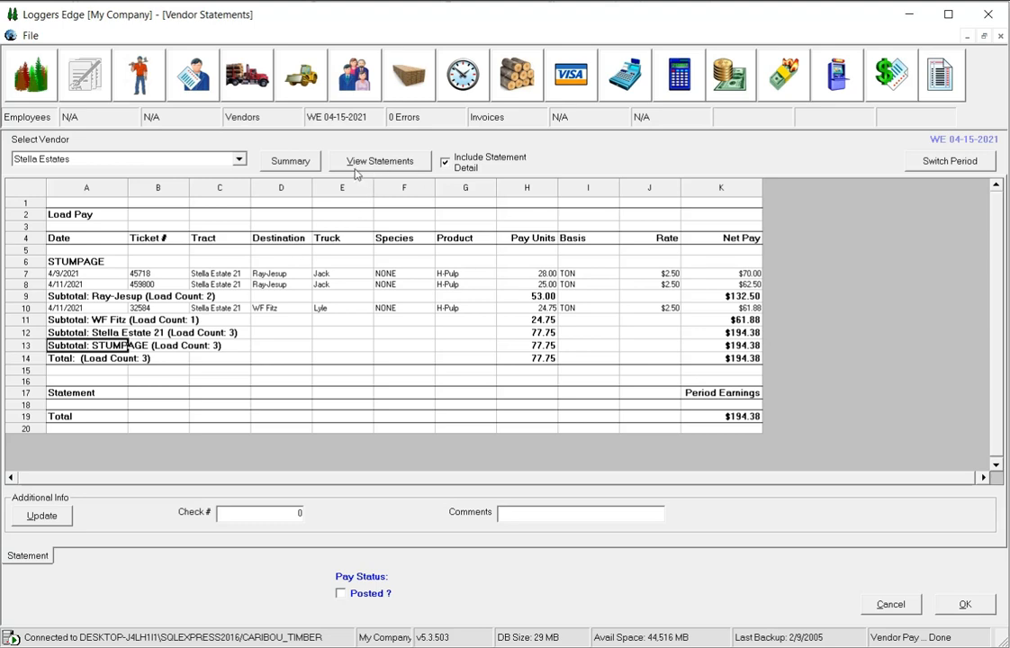
Review pay, totals and check numbers in the all-vendor summary, and return to the Stella Estates detail's check number
{"action": "left_click", "coordinate": [291, 170]}
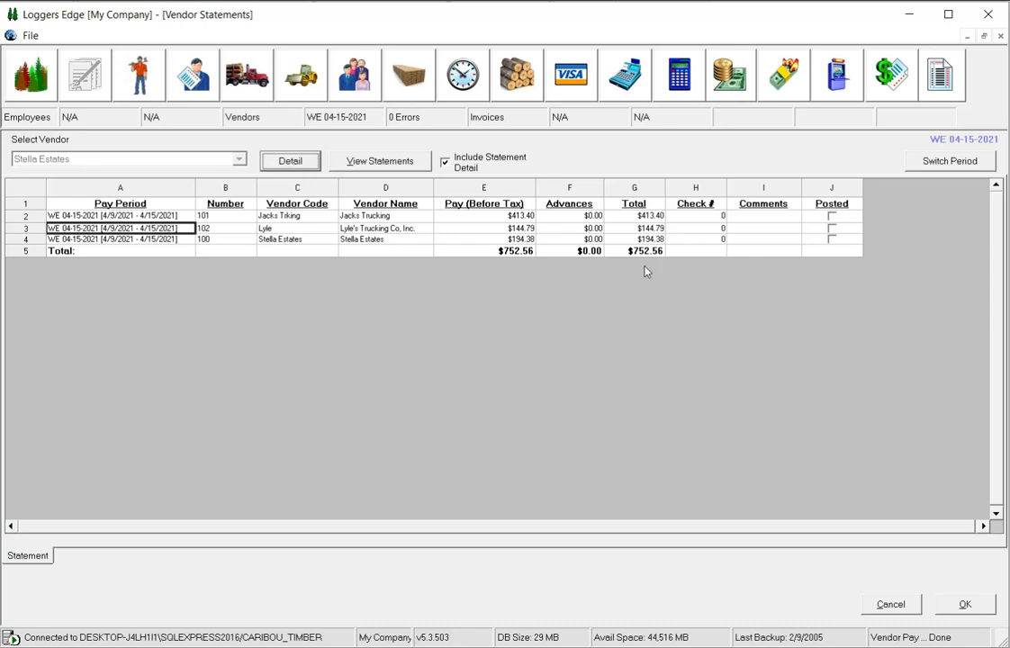
{"action": "left_click", "coordinate": [483, 253]}
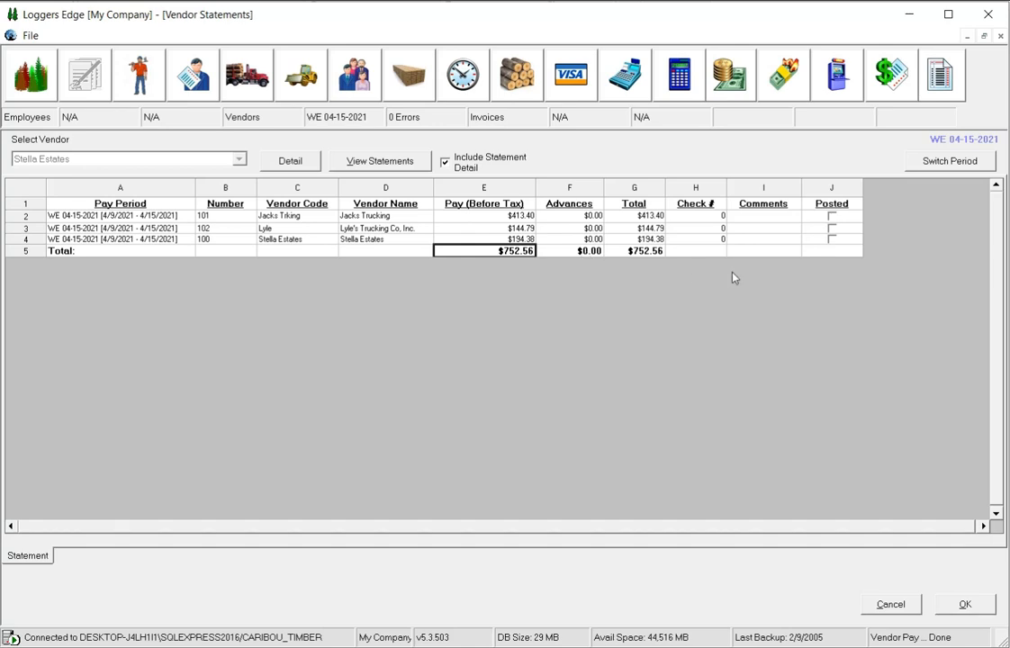
{"action": "left_click", "coordinate": [690, 217]}
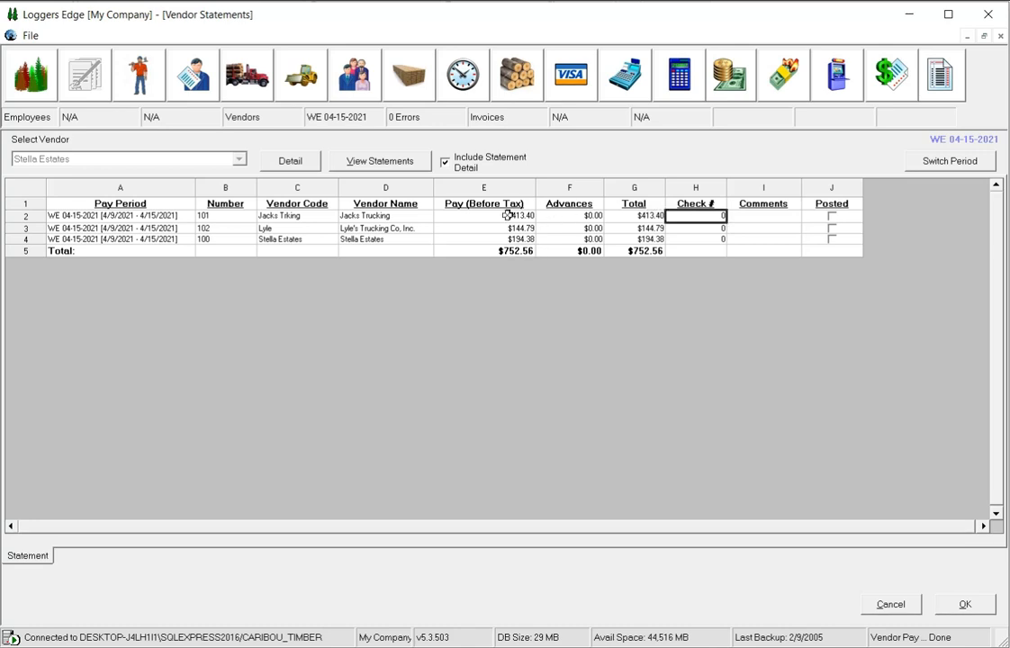
{"action": "left_click", "coordinate": [635, 217]}
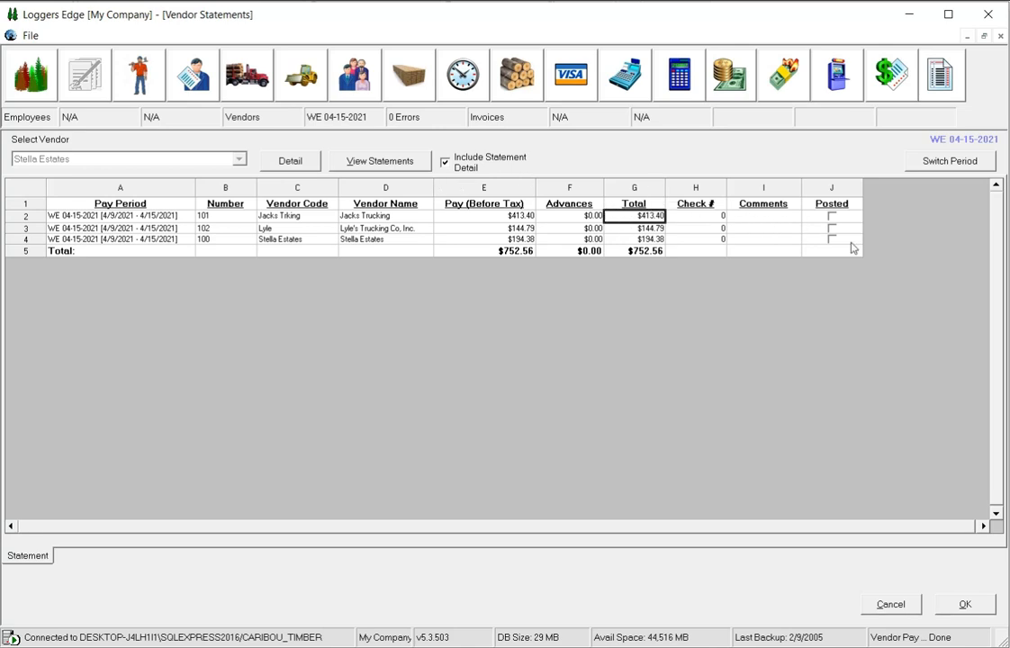
{"action": "left_click", "coordinate": [300, 162]}
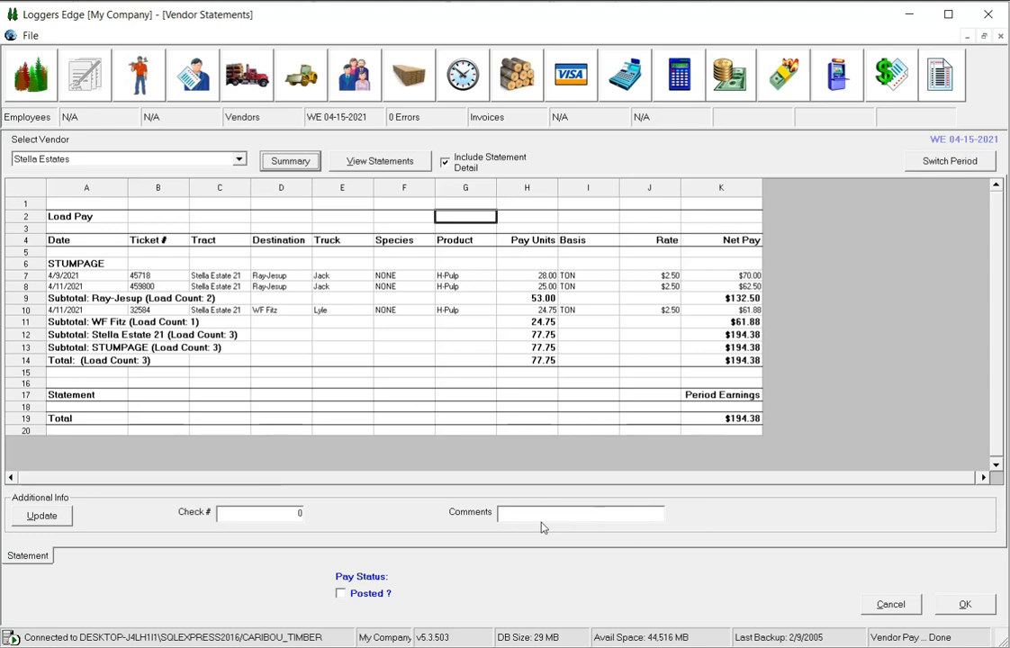
{"action": "left_click", "coordinate": [237, 513]}
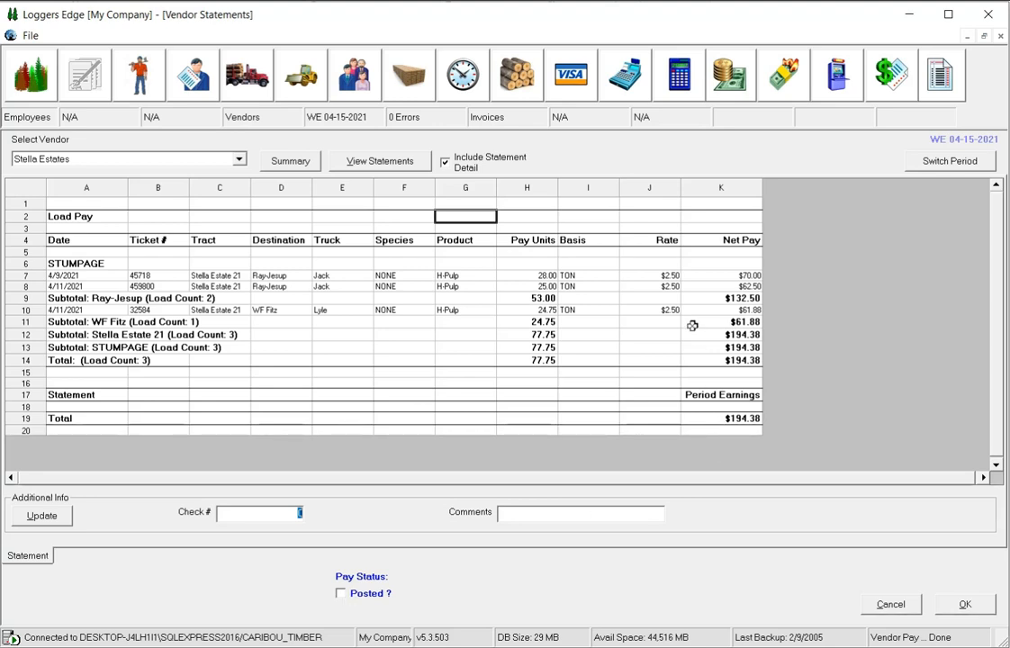
Generate the printable statements for Jacks Trucking, Lyle's Trucking Co, Inc. and Stella Estates
{"action": "left_click", "coordinate": [384, 163]}
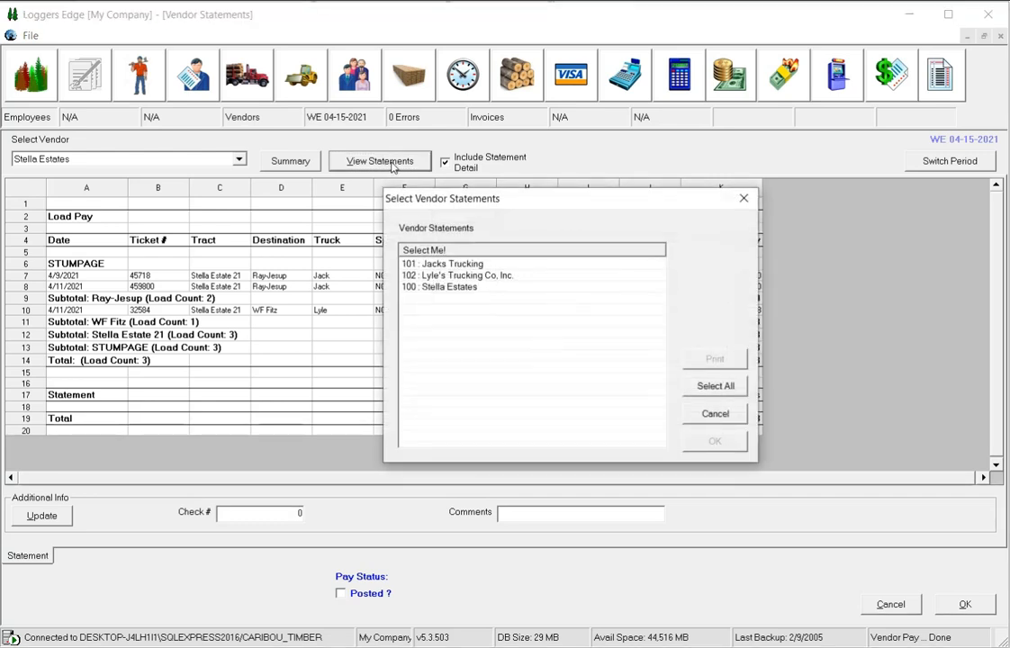
{"action": "left_click", "coordinate": [452, 265]}
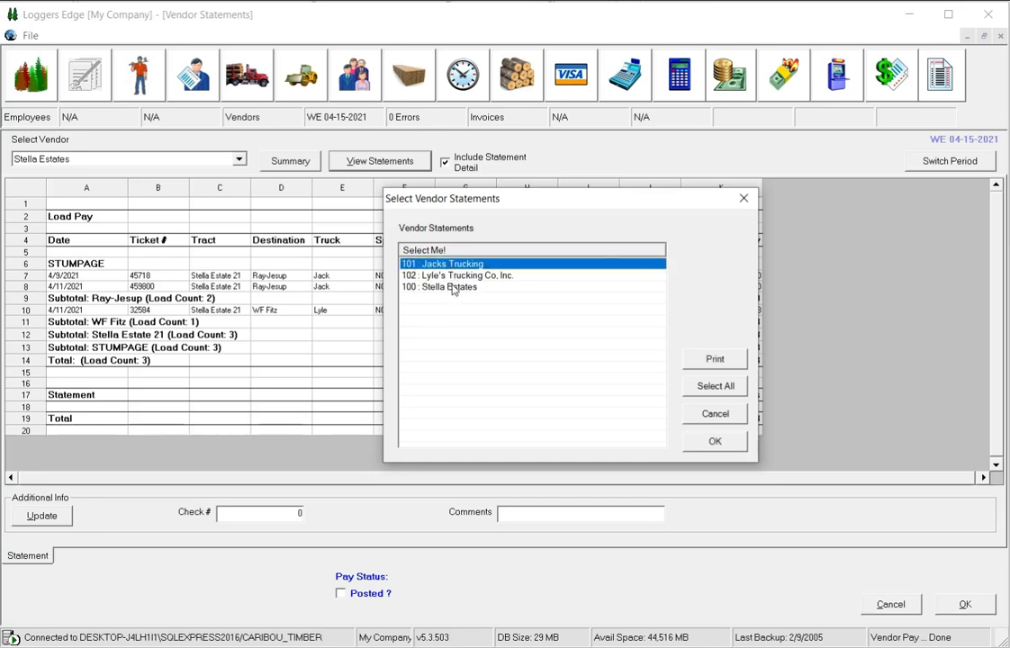
{"action": "left_click", "coordinate": [453, 287]}
{"action": "left_click", "coordinate": [456, 276]}
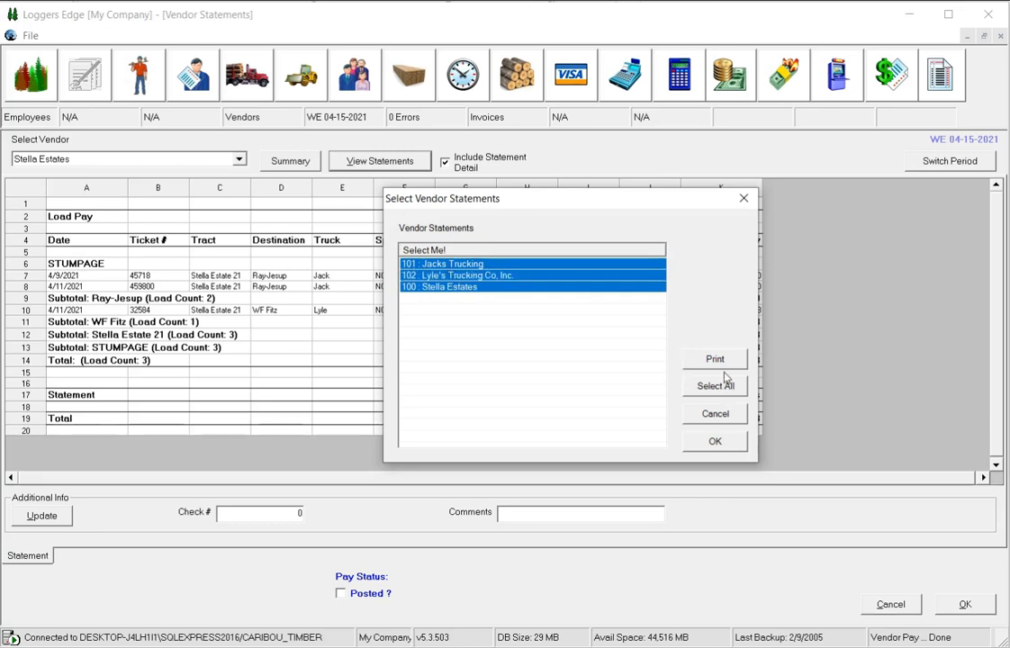
{"action": "left_click", "coordinate": [714, 441]}
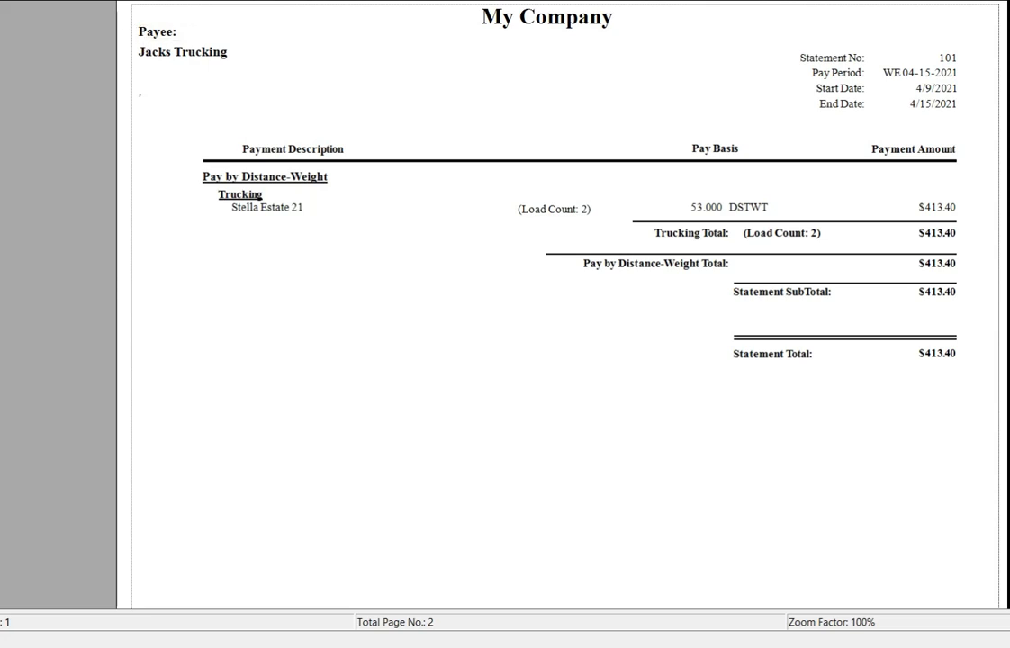
Look through the summary and load detail pages of the Jacks Trucking and Stella Estates statements
{"action": "key", "text": "Page_Down"}
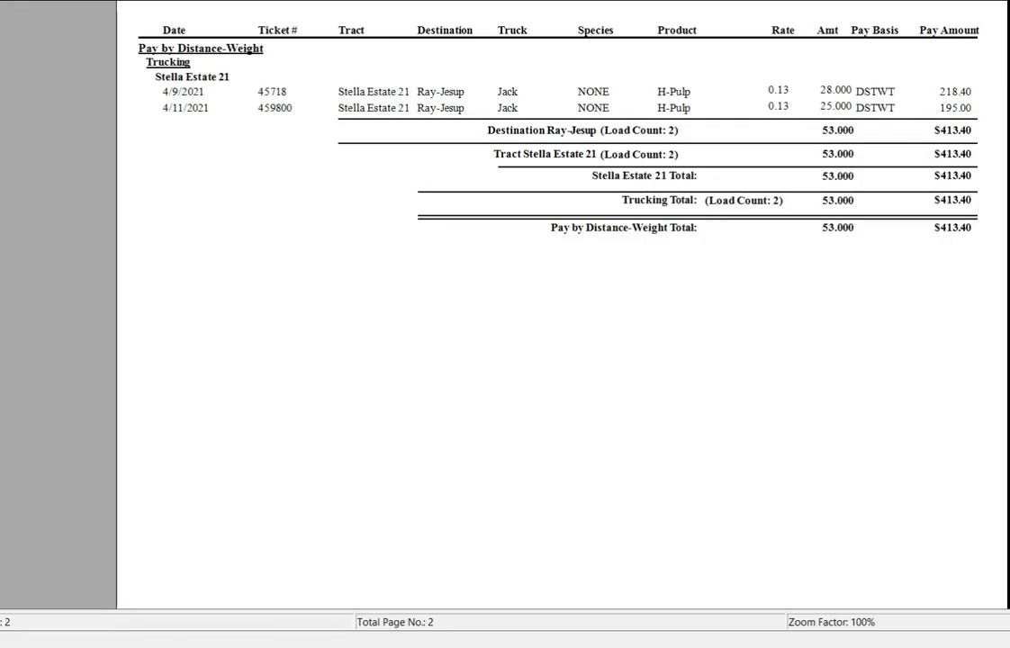
{"action": "key", "text": "Page_Up"}
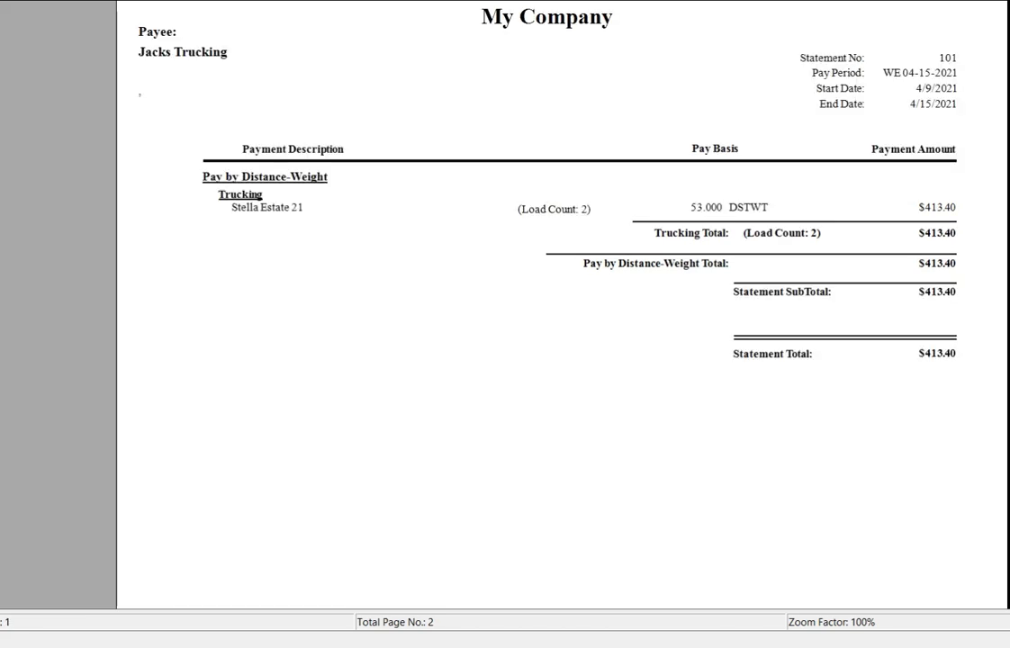
{"action": "key", "text": "Page_Down"}
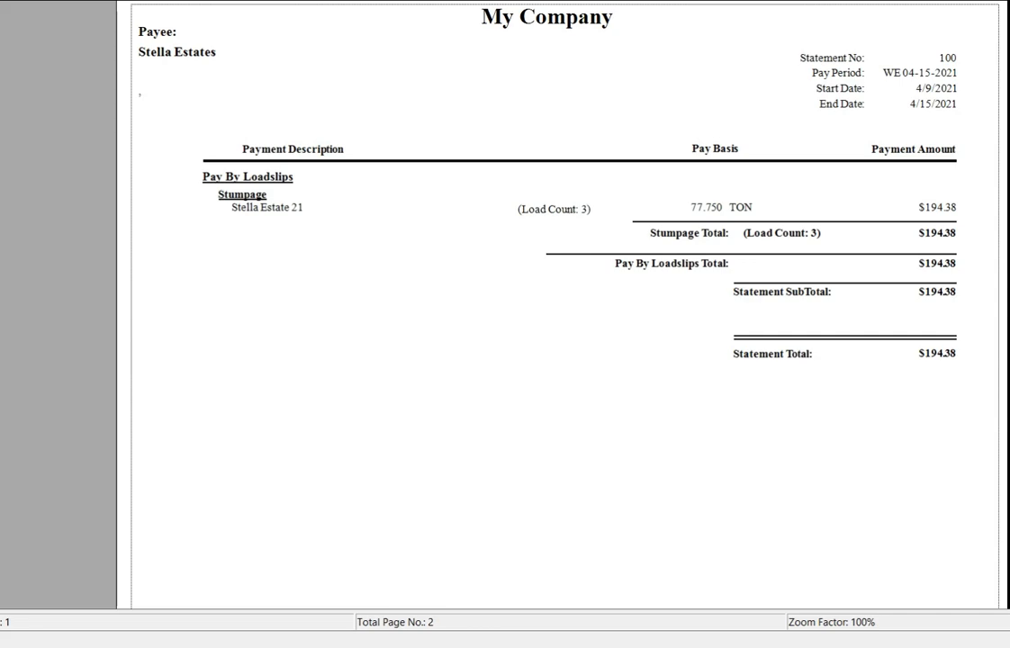
{"action": "left_click", "coordinate": [98, 0]}
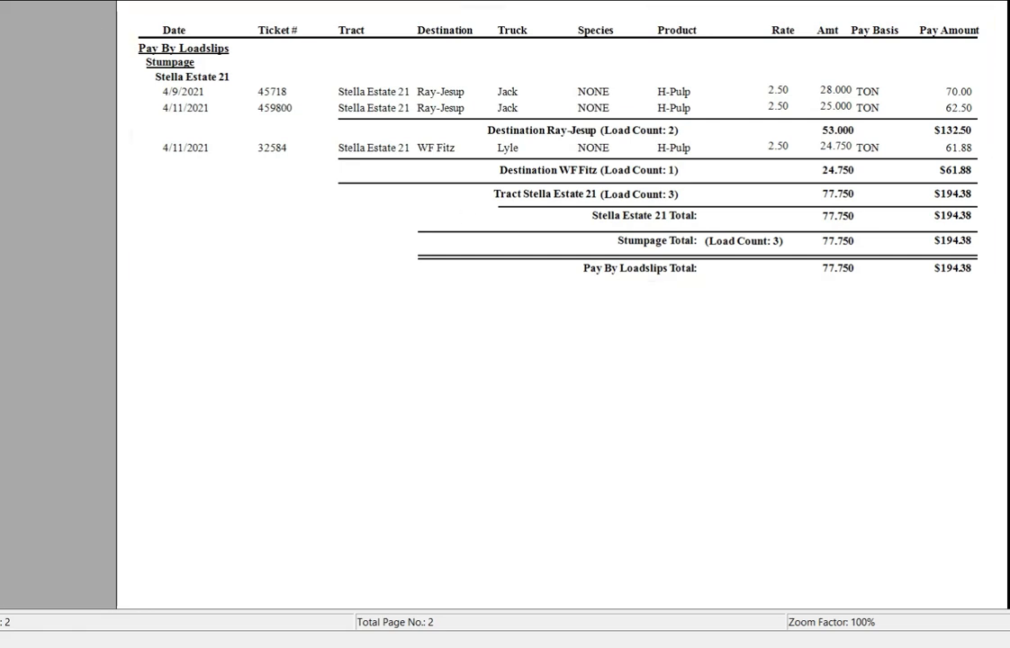
{"action": "left_click", "coordinate": [135, 1]}
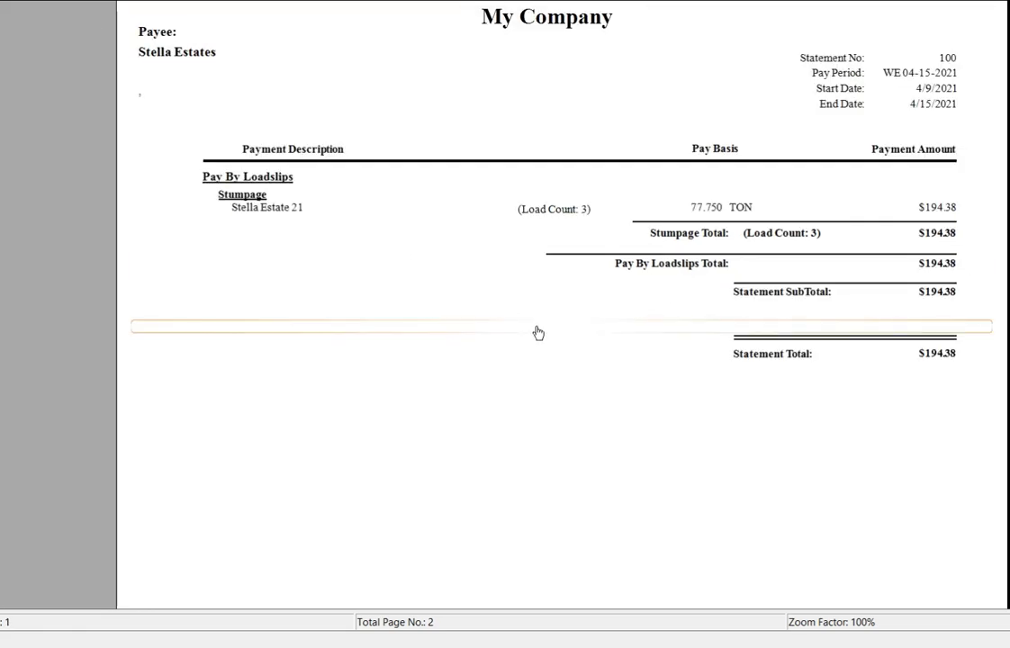